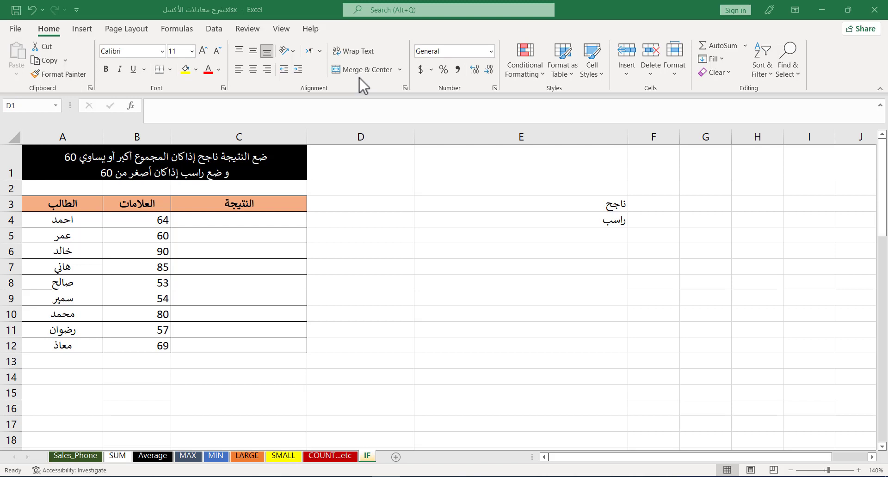
pyautogui.click(466, 166)
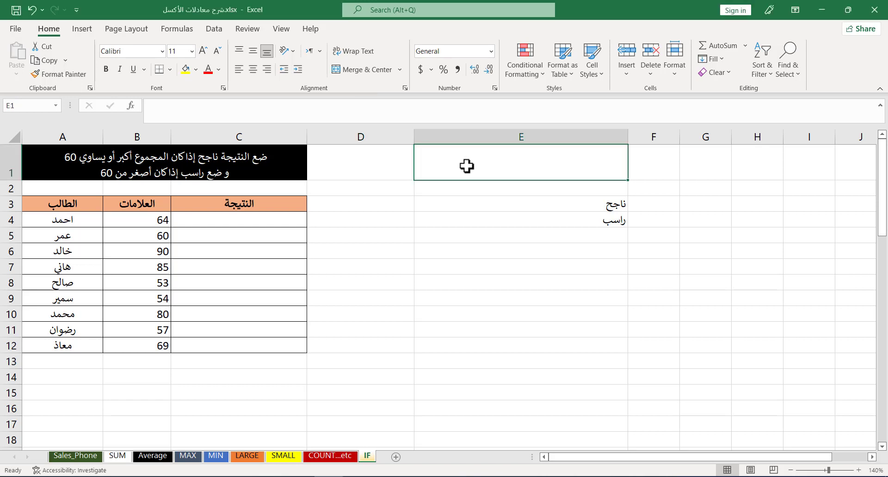
pyautogui.write('=if')
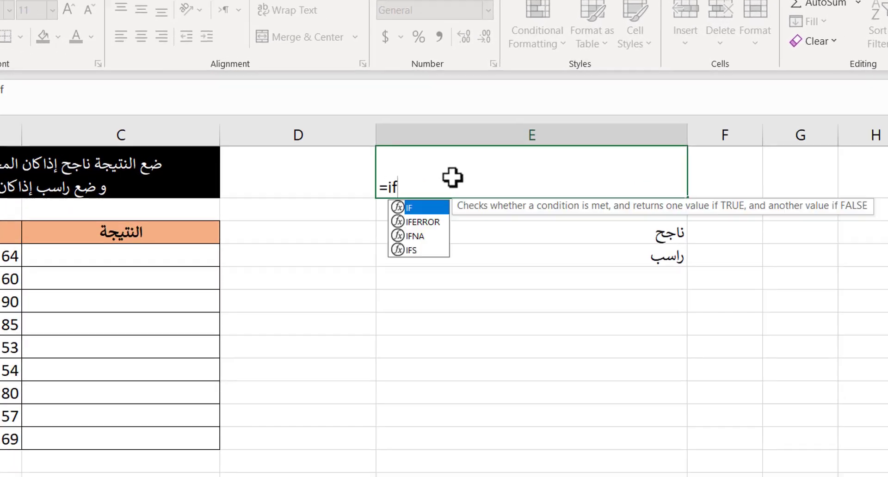
pyautogui.press('Tab')
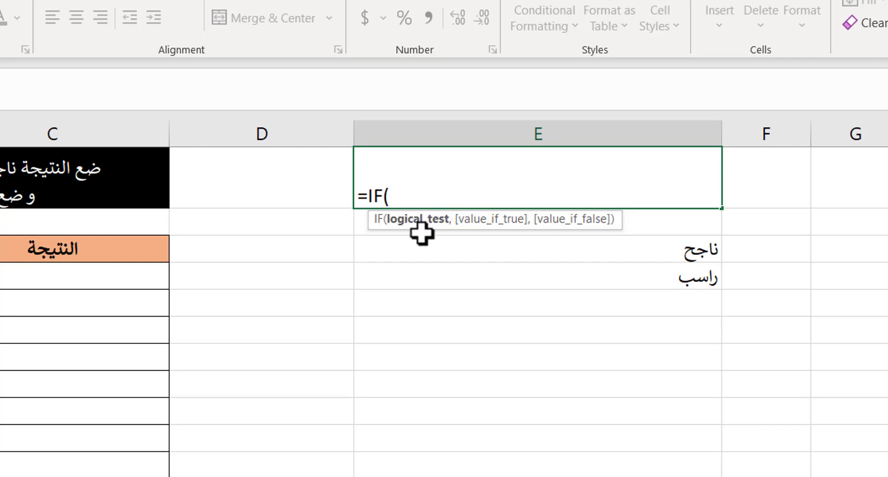
pyautogui.write(',')
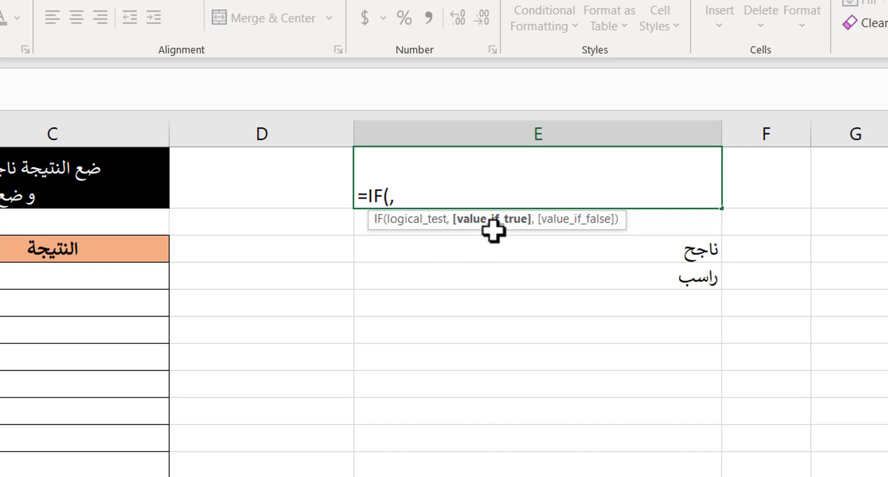
pyautogui.write(',')
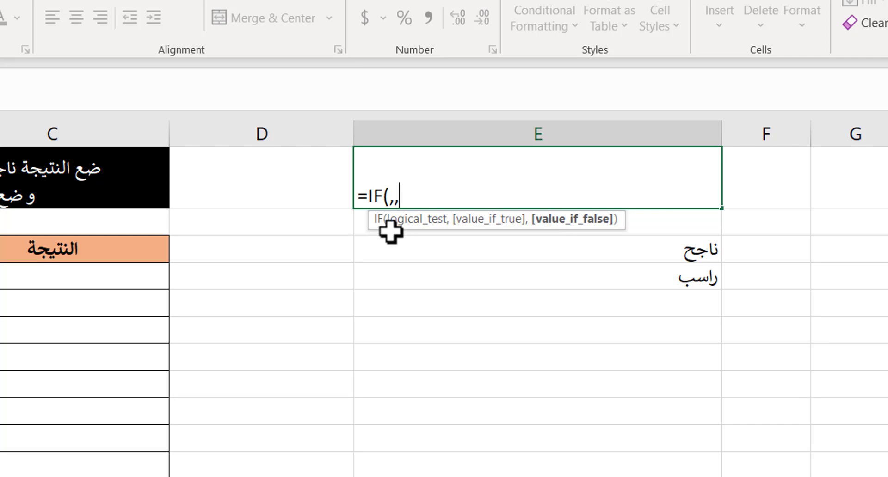
pyautogui.press('BackSpace')
pyautogui.press('BackSpace')
pyautogui.press('BackSpace')
pyautogui.press('BackSpace')
pyautogui.press('BackSpace')
pyautogui.press('BackSpace')
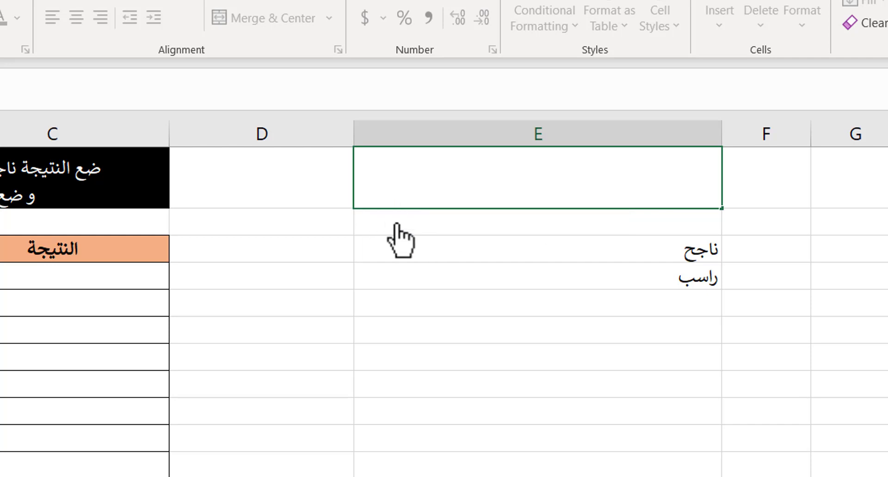
# Step: Examine the student names and marks in the table
pyautogui.click(291, 228)
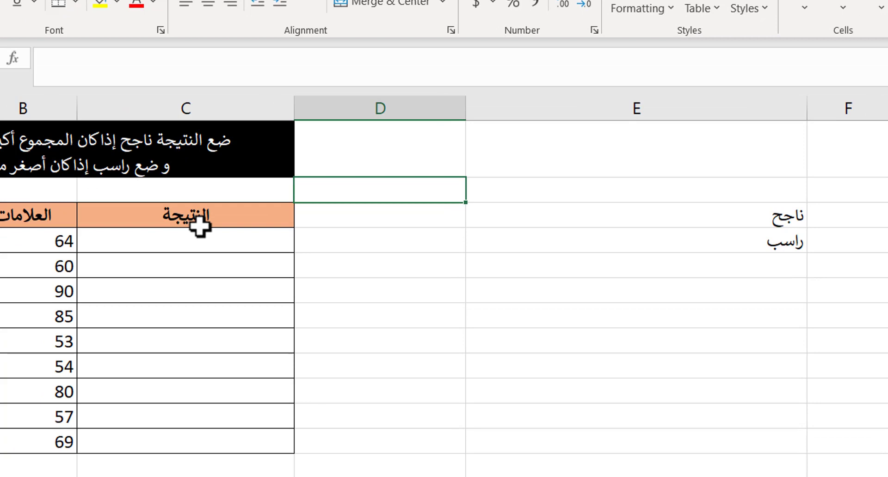
pyautogui.click(200, 222)
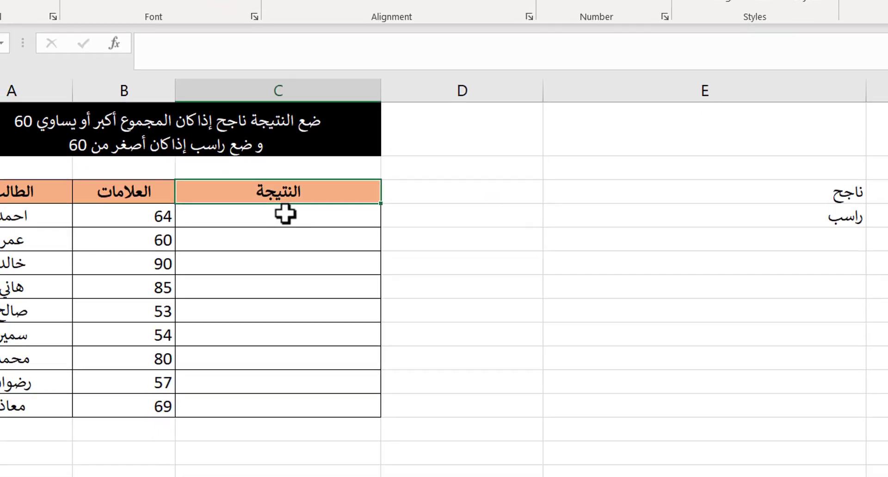
pyautogui.click(196, 240)
pyautogui.click(16, 194)
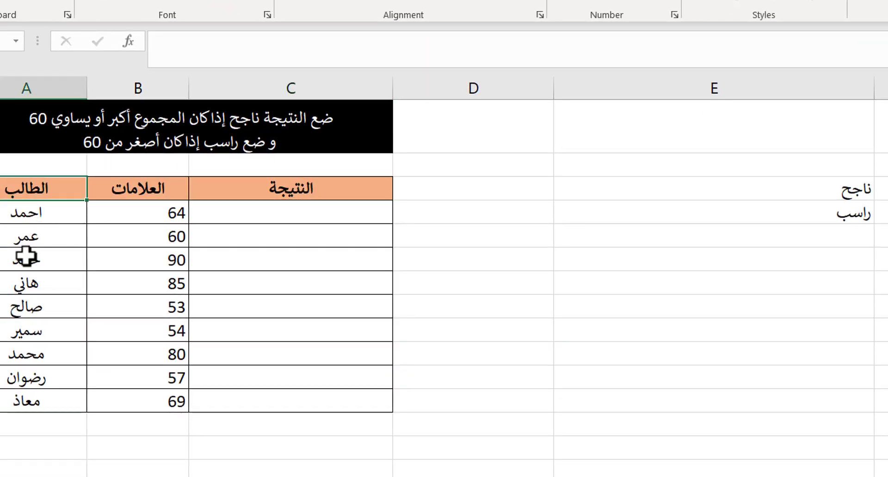
pyautogui.moveTo(25, 257); pyautogui.dragTo(41, 375)
pyautogui.moveTo(138, 190); pyautogui.dragTo(139, 355)
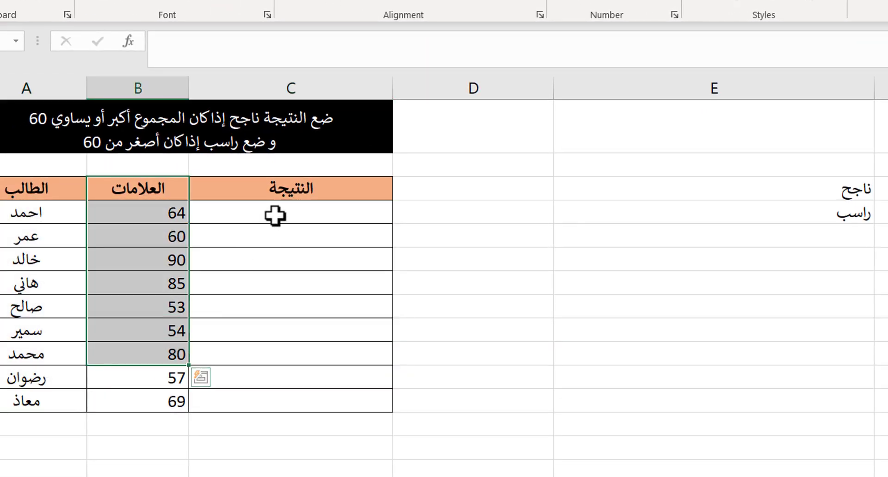
pyautogui.click(273, 214)
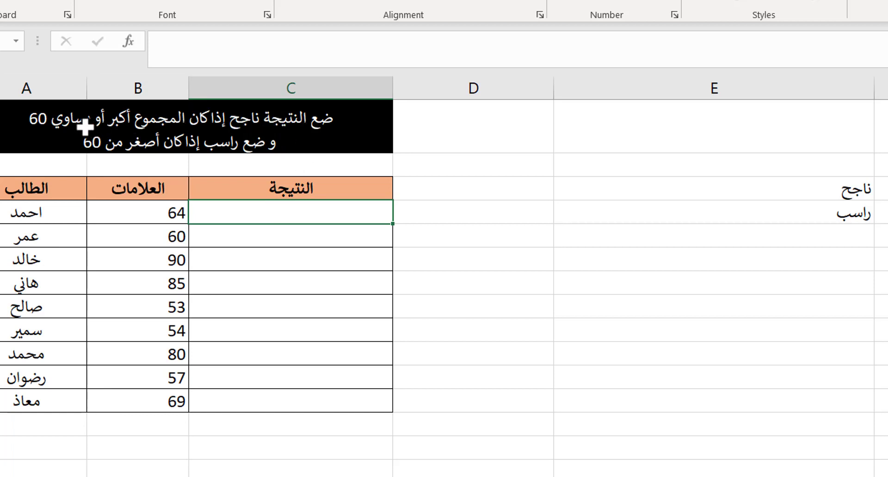
pyautogui.click(148, 213)
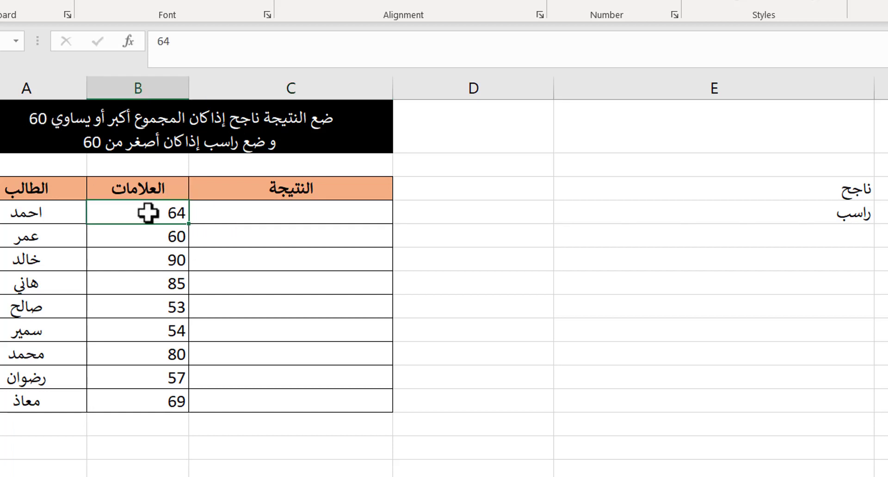
pyautogui.click(266, 217)
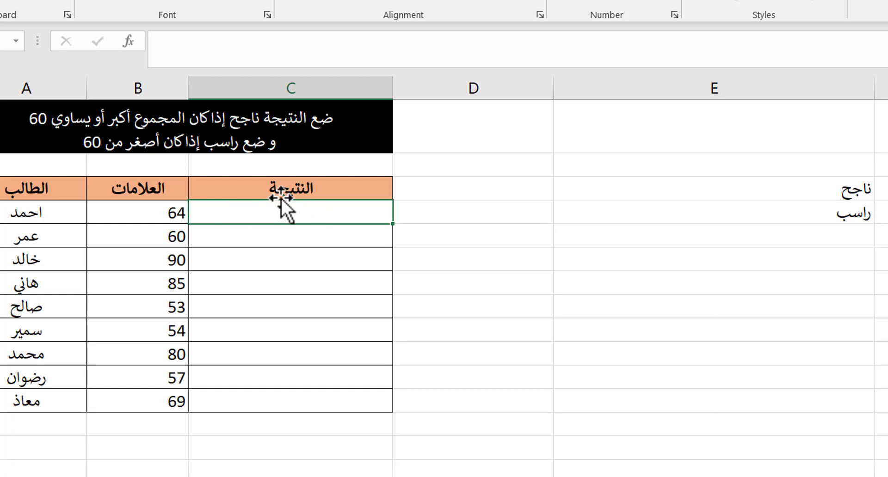
# Step: Start an IF formula in C4 with the logical test B4>=60
pyautogui.write('=')
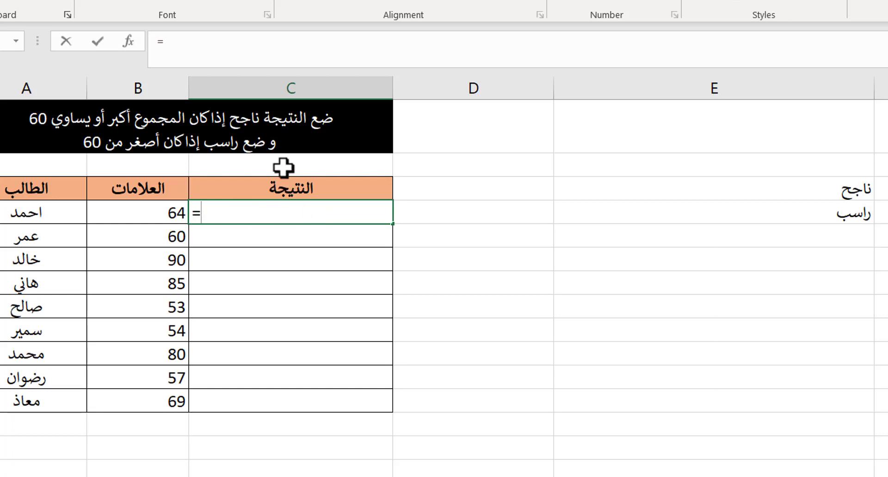
pyautogui.write('if')
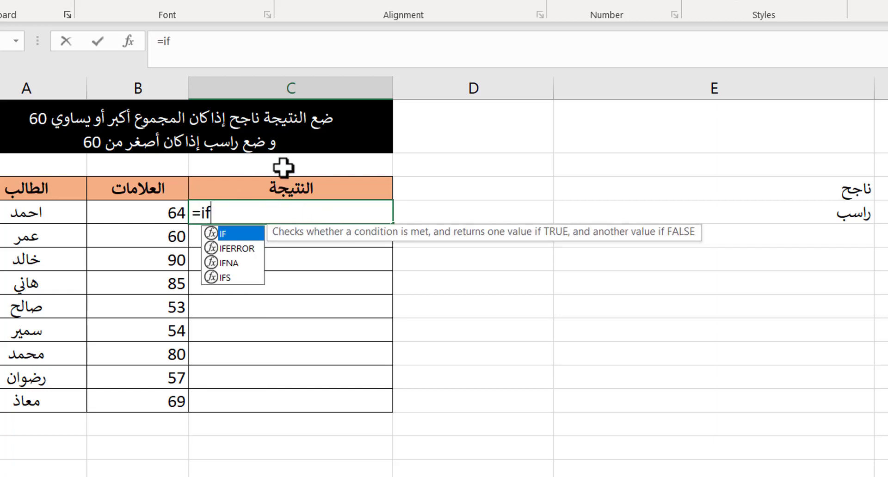
pyautogui.press('Tab')
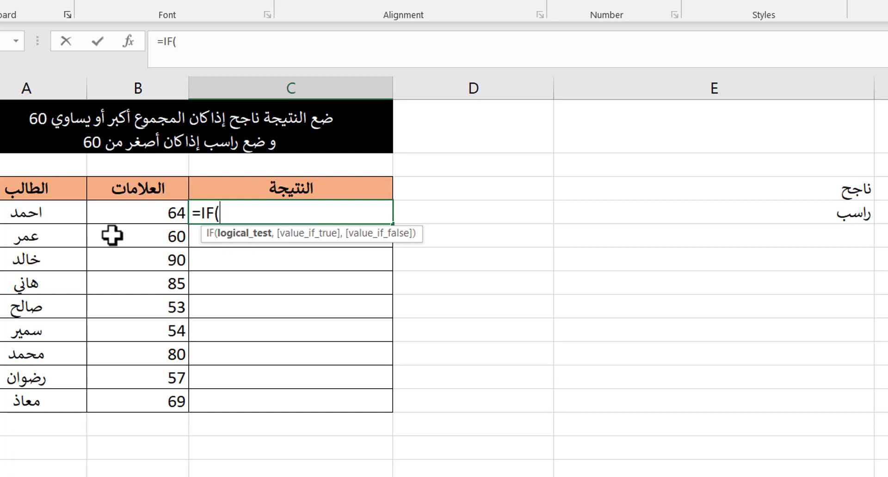
pyautogui.click(121, 212)
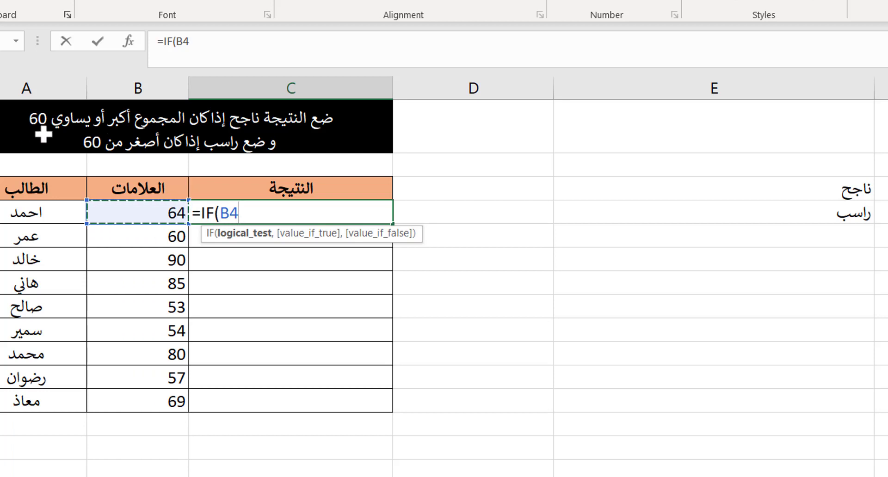
pyautogui.write('>')
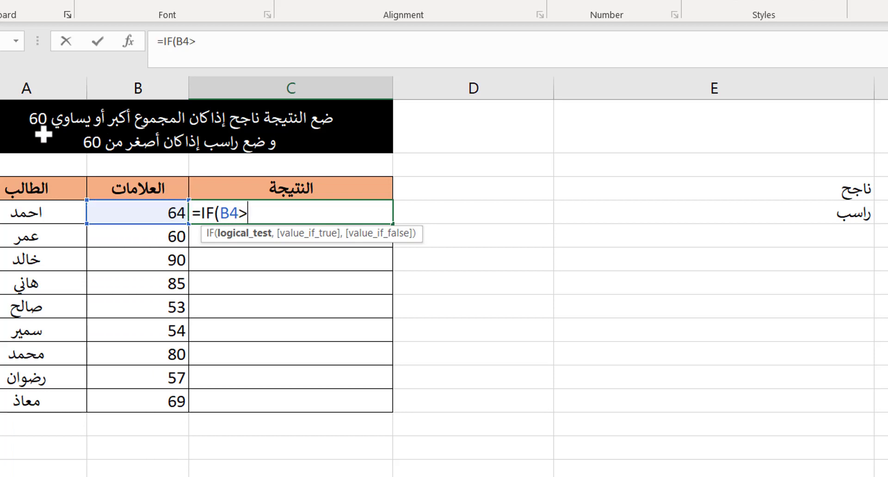
pyautogui.write('59')
pyautogui.press('BackSpace')
pyautogui.write('=60')
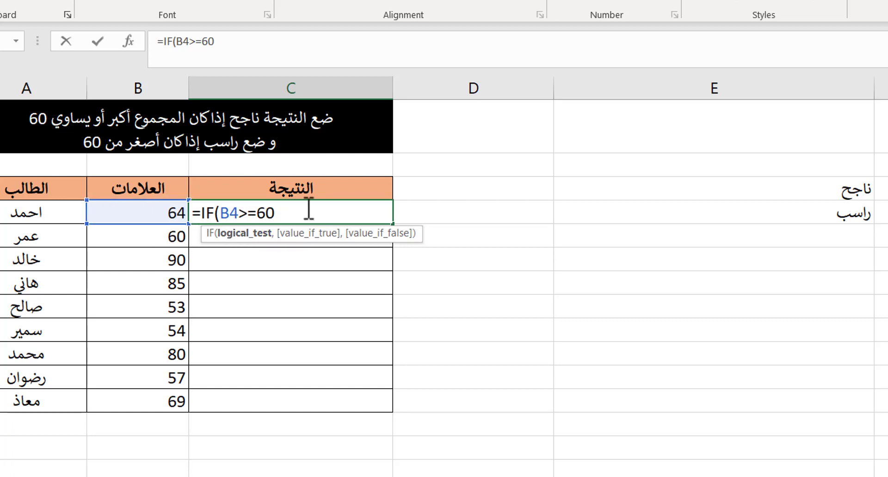
# Step: Complete the formula to return "ناجح" if true and "راسب" if false, and enter it
pyautogui.write(',')
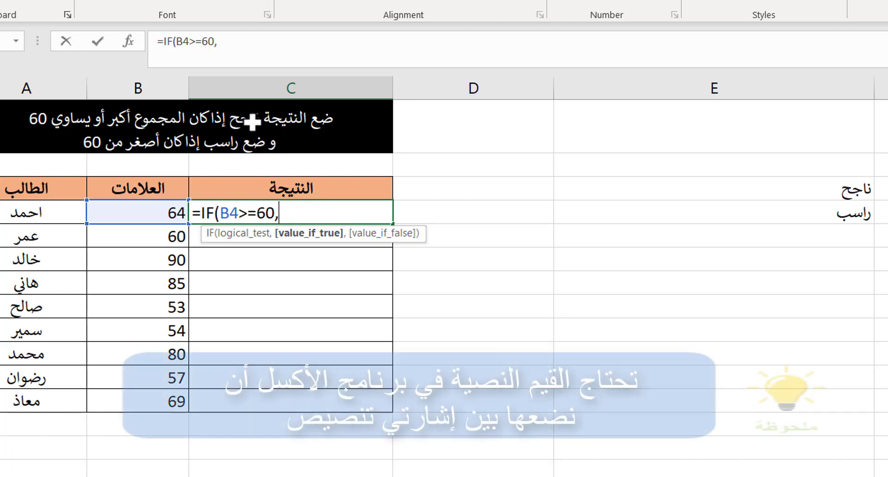
pyautogui.write('"')
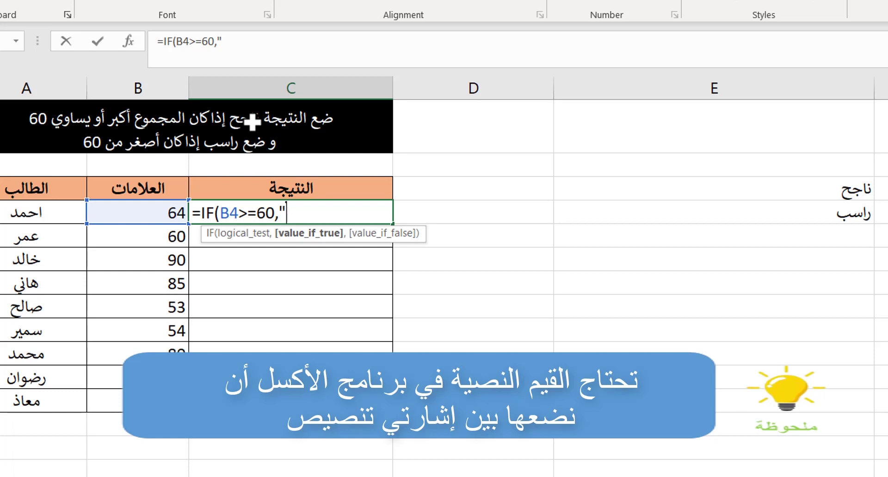
pyautogui.write('ناجح",')
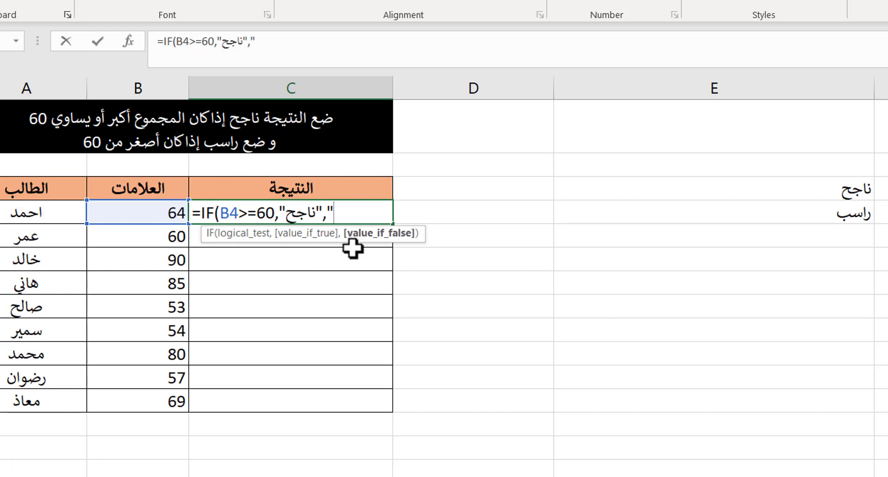
pyautogui.write('راسب')
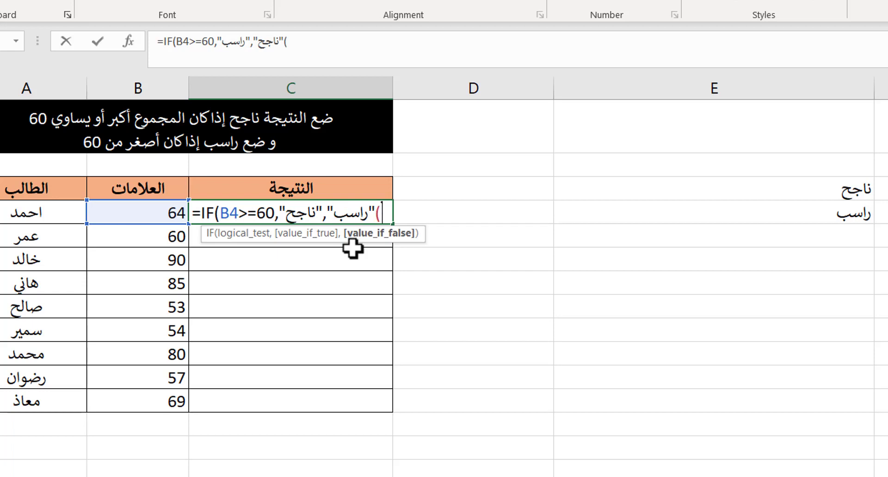
pyautogui.write('")')
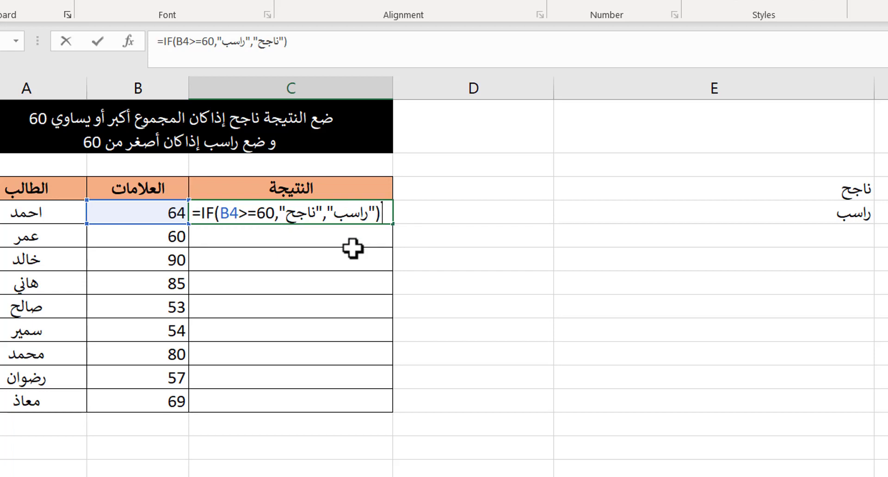
pyautogui.press('Return')
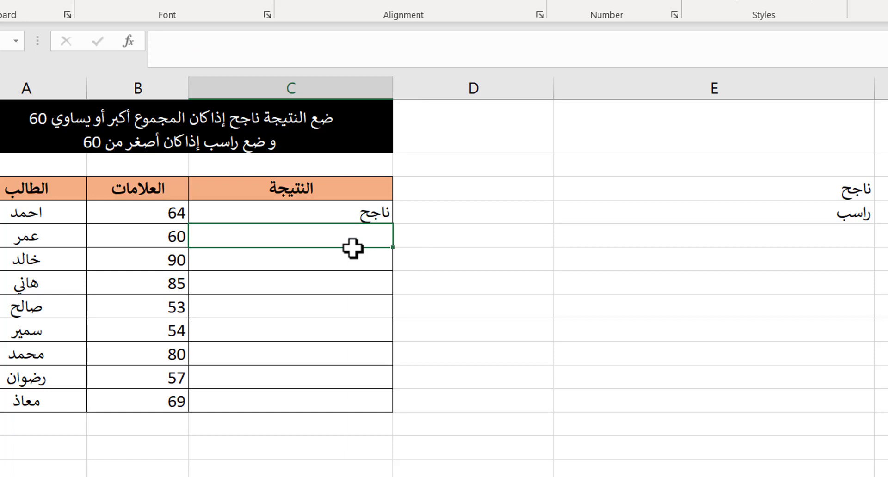
# Step: Fill the C4 formula down through C12
pyautogui.click(135, 227)
pyautogui.click(134, 210)
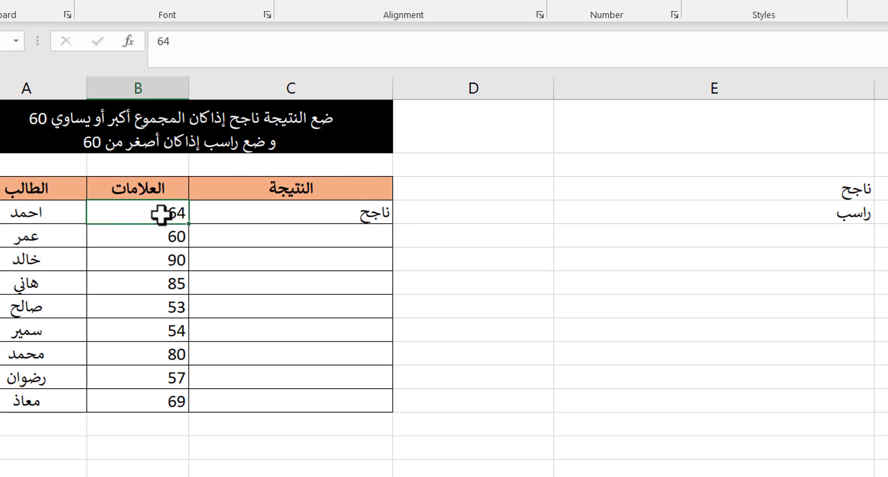
pyautogui.click(326, 212)
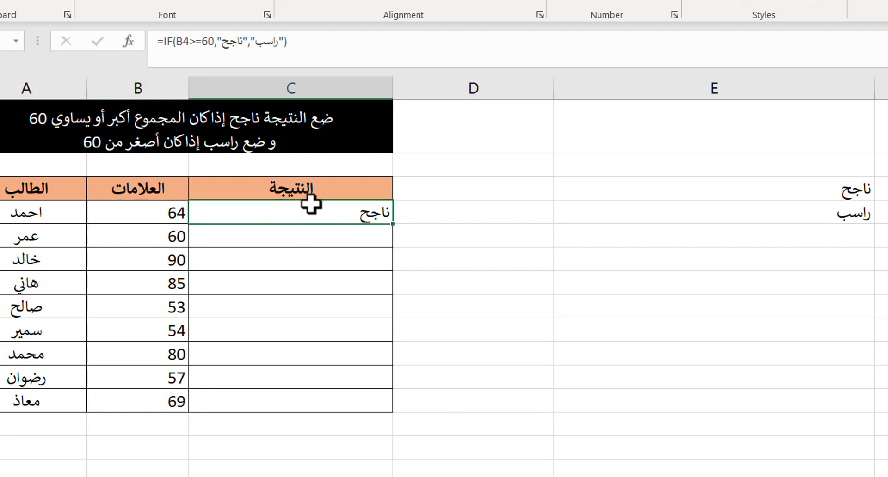
pyautogui.doubleClick(393, 227)
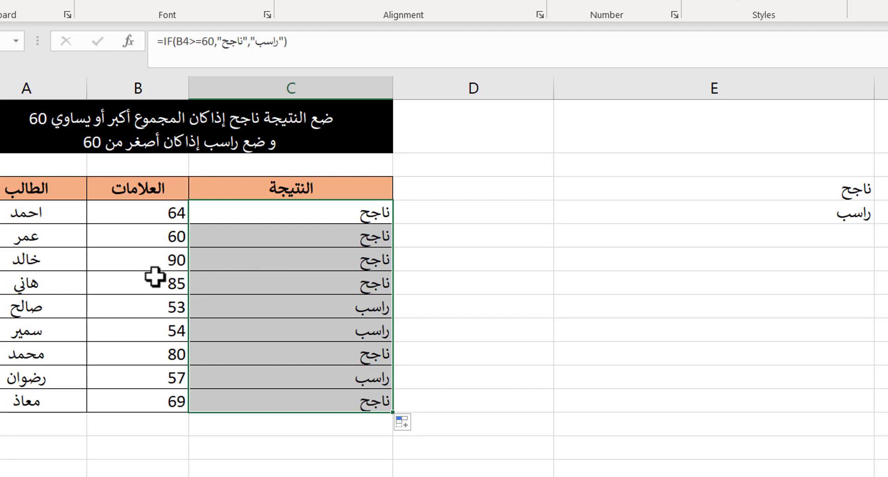
# Step: Compare several students' marks with their results
pyautogui.moveTo(172, 307); pyautogui.dragTo(289, 335)
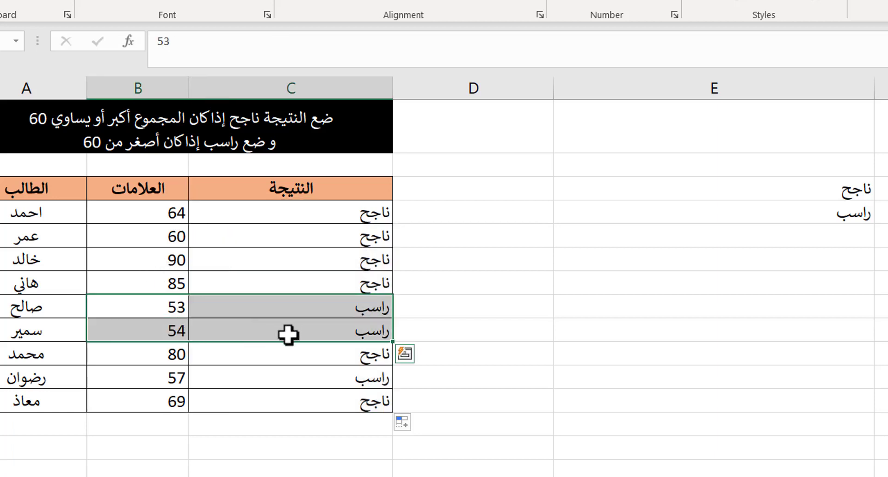
pyautogui.moveTo(155, 382); pyautogui.dragTo(263, 382)
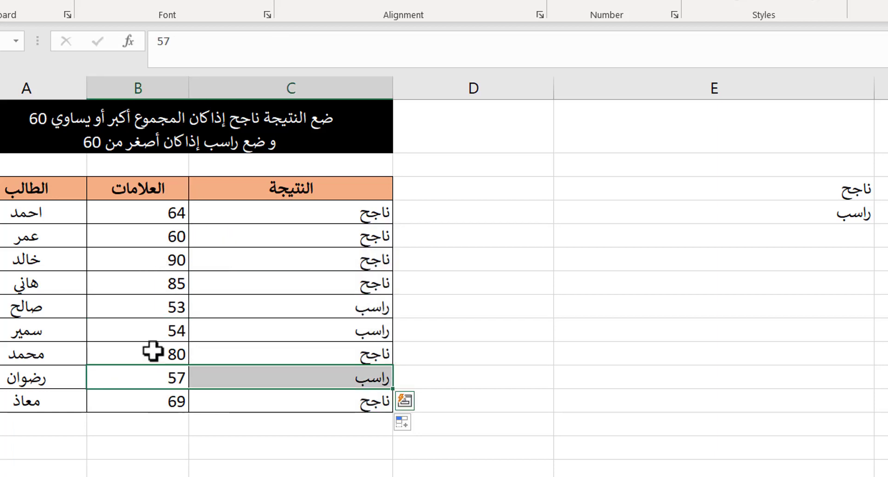
pyautogui.moveTo(152, 351); pyautogui.dragTo(263, 348)
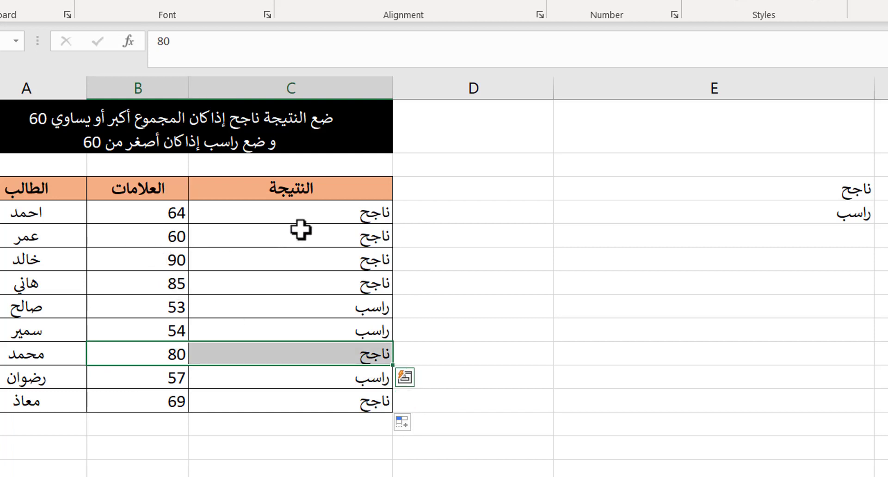
# Step: Clear the results in C4:C12
pyautogui.moveTo(329, 216); pyautogui.dragTo(320, 395)
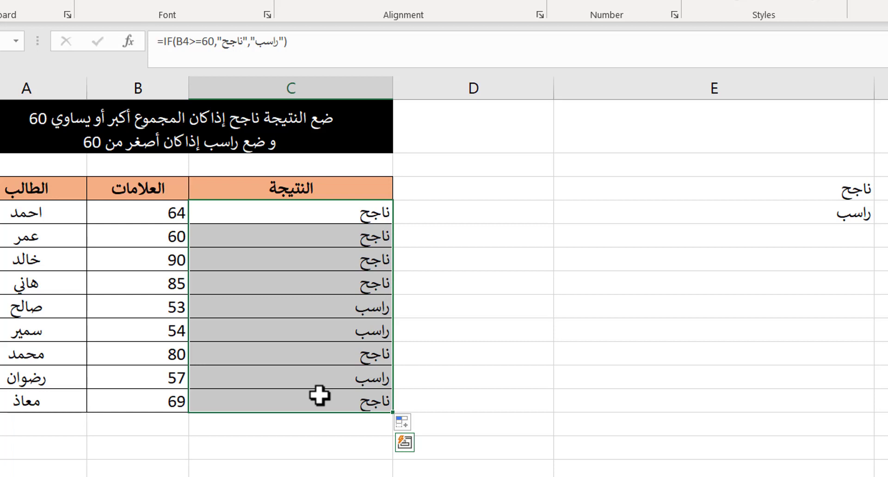
pyautogui.press('Delete')
pyautogui.moveTo(786, 190); pyautogui.dragTo(770, 227)
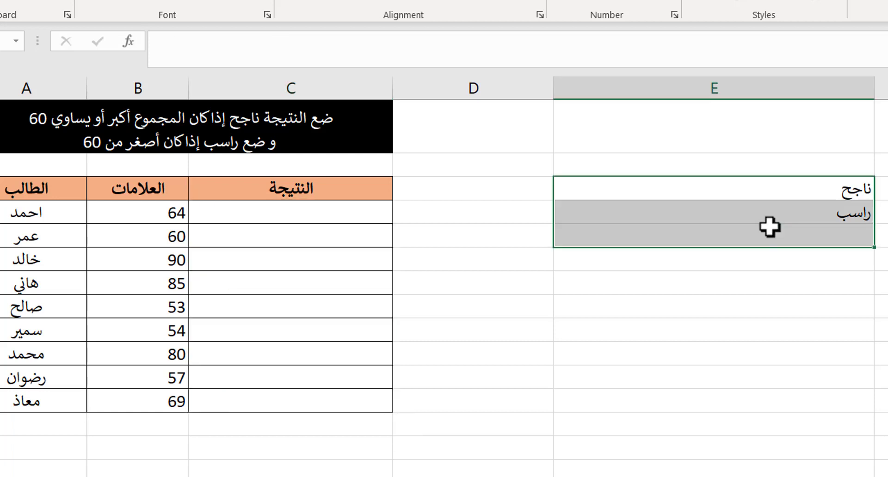
# Step: Start an IF formula in C4 with the logical test B4>=59
pyautogui.click(256, 214)
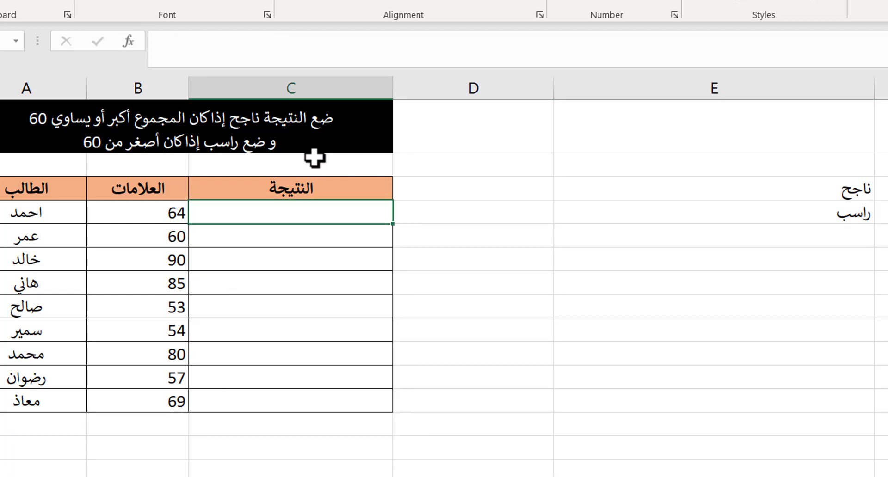
pyautogui.write('=if')
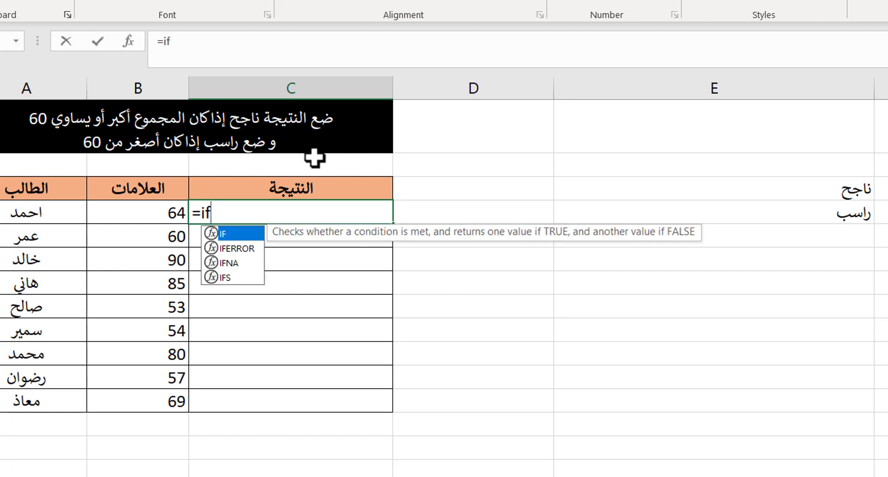
pyautogui.press('Tab')
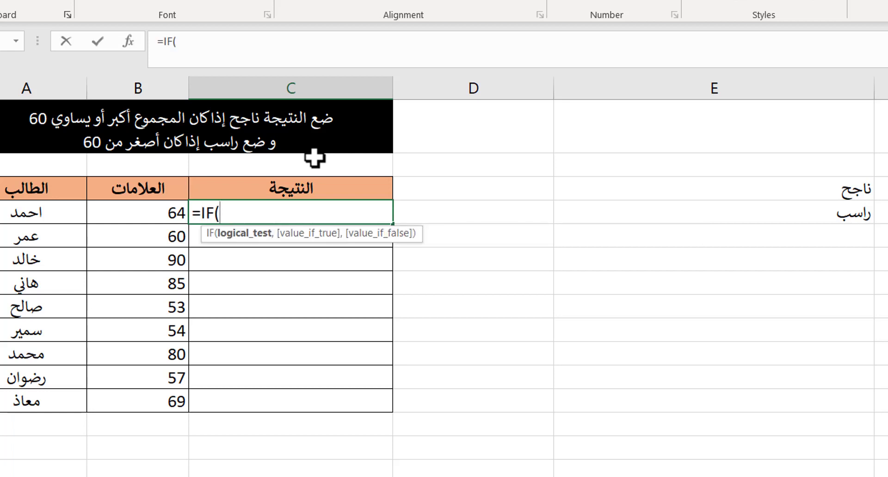
pyautogui.click(126, 213)
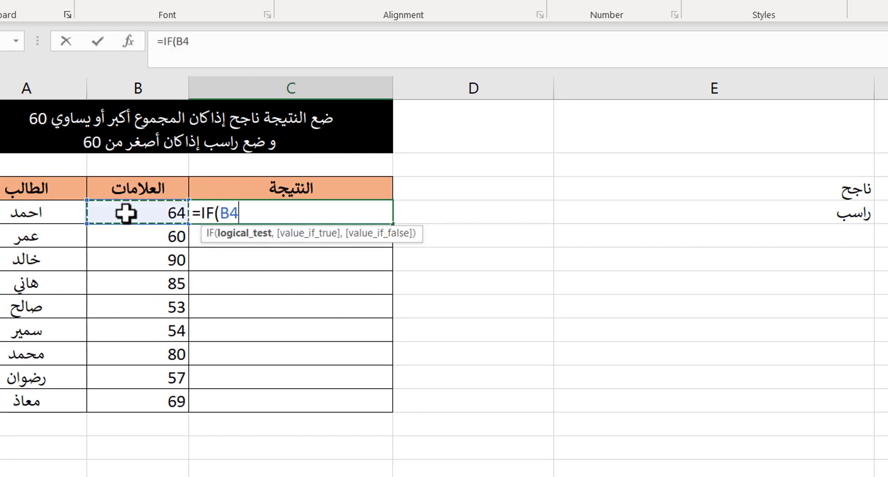
pyautogui.write('>=59')
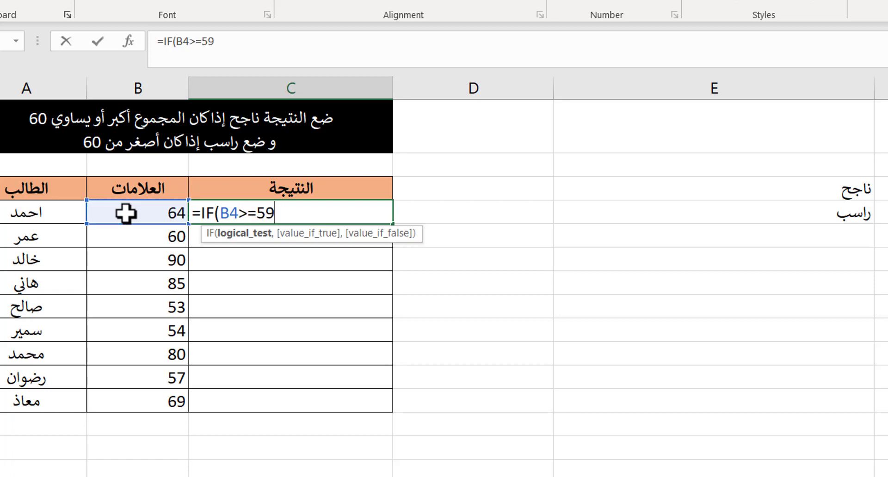
pyautogui.write(',')
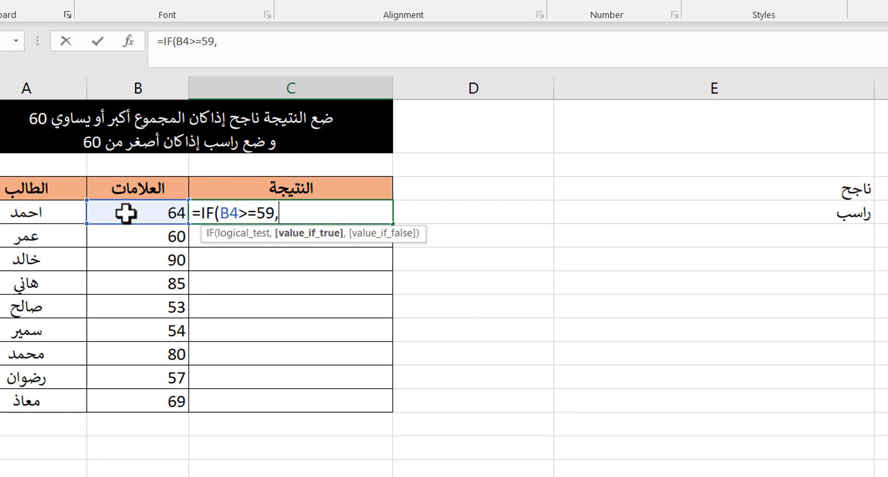
# Step: Use absolute references $E$3 and $E$4 as the true and false results and enter the formula
pyautogui.click(824, 194)
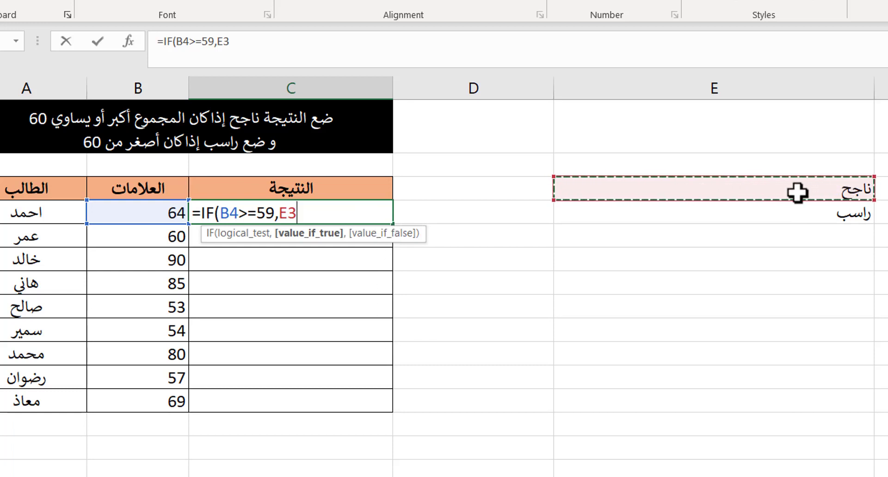
pyautogui.press('F4')
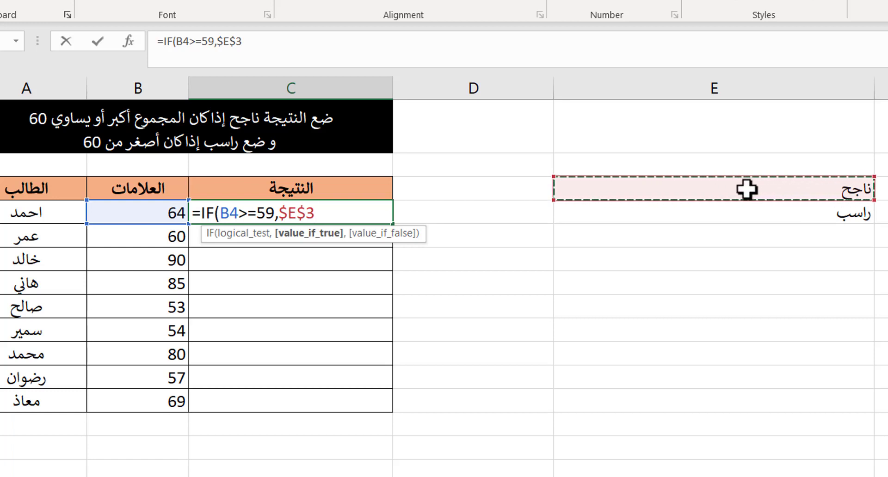
pyautogui.write(',')
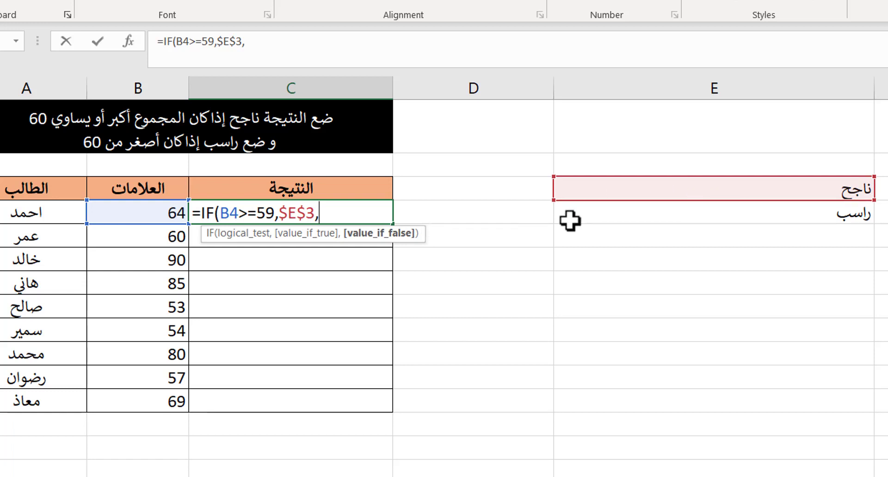
pyautogui.click(682, 208)
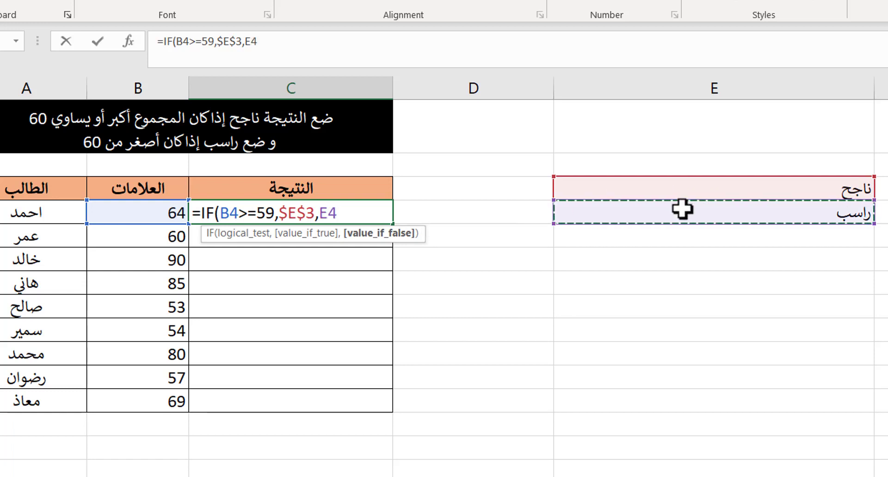
pyautogui.press('F4')
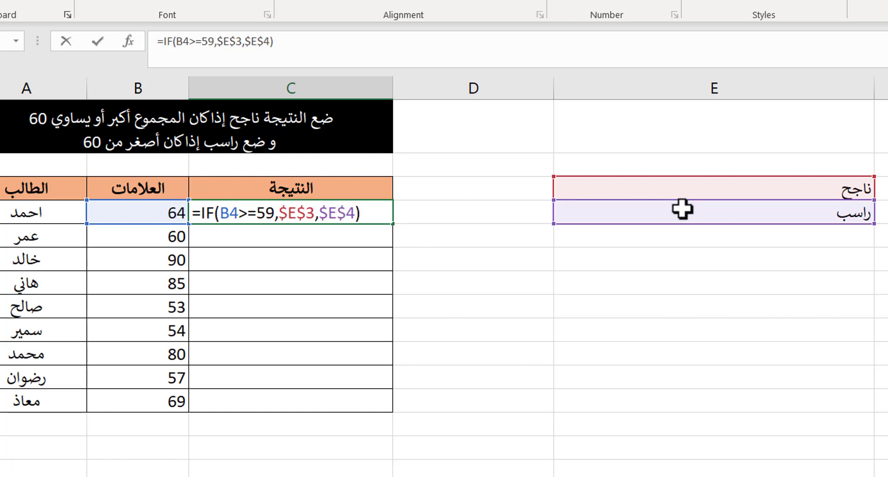
pyautogui.press('Return')
# Step: Copy the new C4 formula down the results column to C12
pyautogui.click(383, 212)
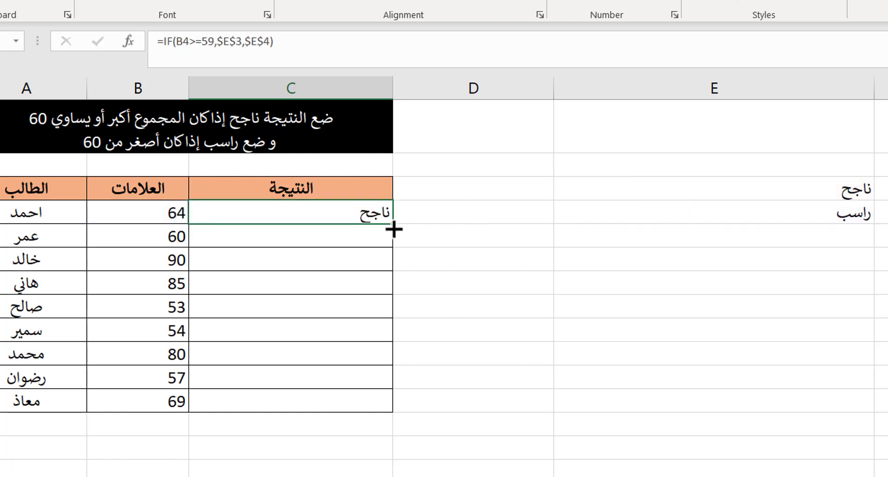
pyautogui.doubleClick(394, 229)
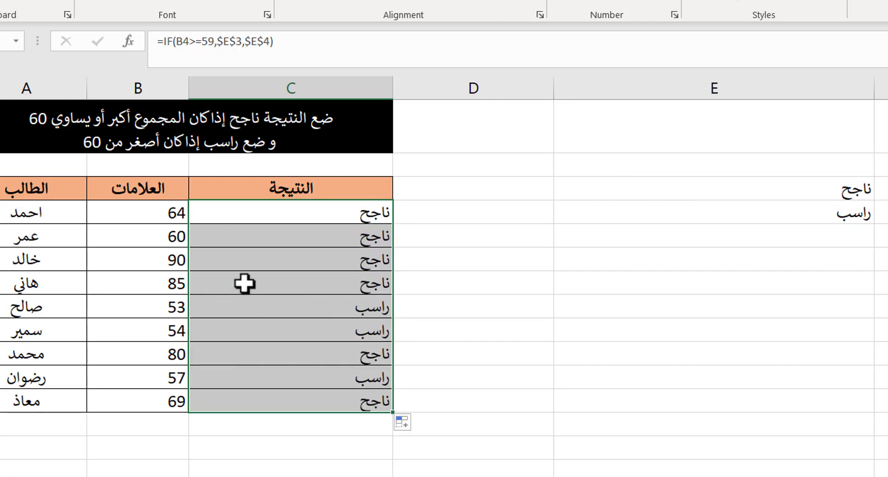
pyautogui.click(244, 260)
# Step: Examine the second table's full totals, student totals and percentages in rows 28 to 36
pyautogui.scroll(-3, 250, 257)
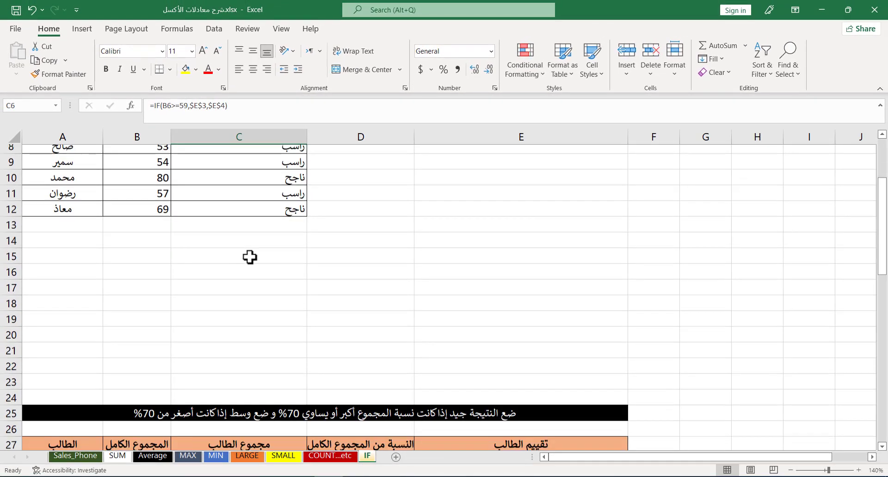
pyautogui.scroll(-6, 250, 257)
pyautogui.click(490, 199)
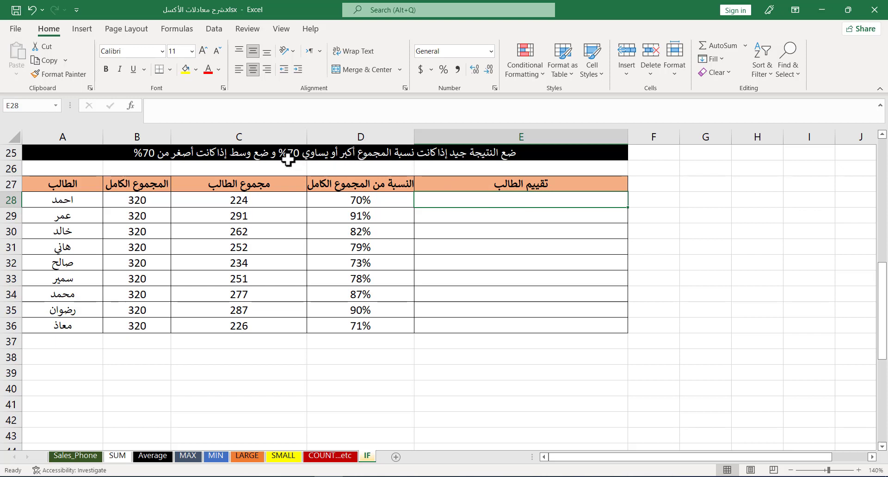
pyautogui.moveTo(361, 199); pyautogui.dragTo(340, 309)
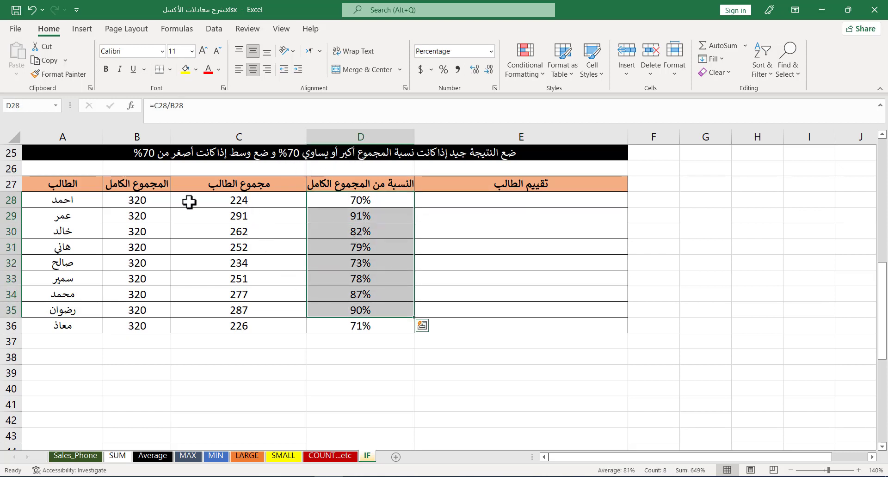
pyautogui.moveTo(137, 202); pyautogui.dragTo(150, 255)
pyautogui.moveTo(220, 199); pyautogui.dragTo(227, 278)
pyautogui.click(366, 199)
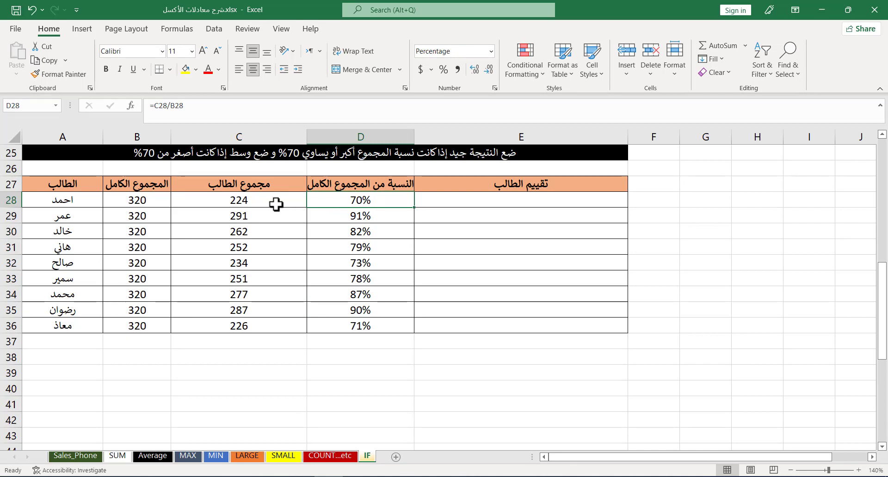
pyautogui.click(256, 199)
pyautogui.click(385, 198)
# Step: In E28, enter =IF(D28>=70%,"جيد","وسط") to rate the student
pyautogui.click(477, 202)
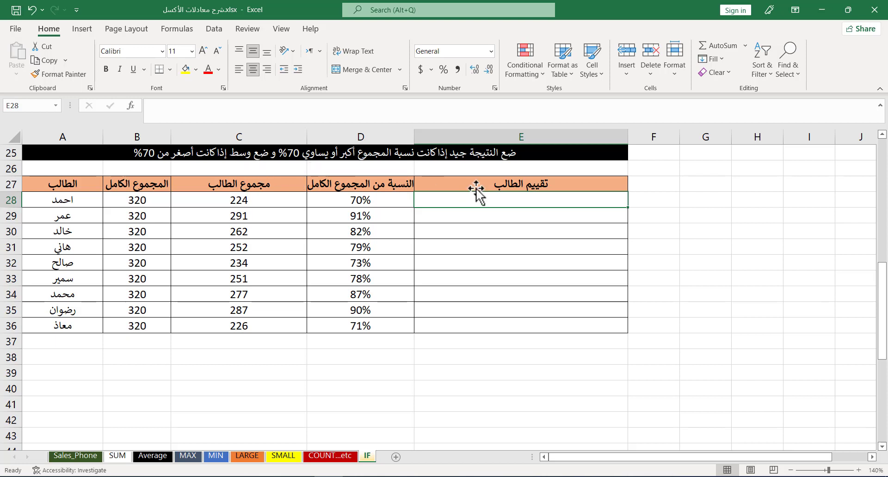
pyautogui.write('=IF(')
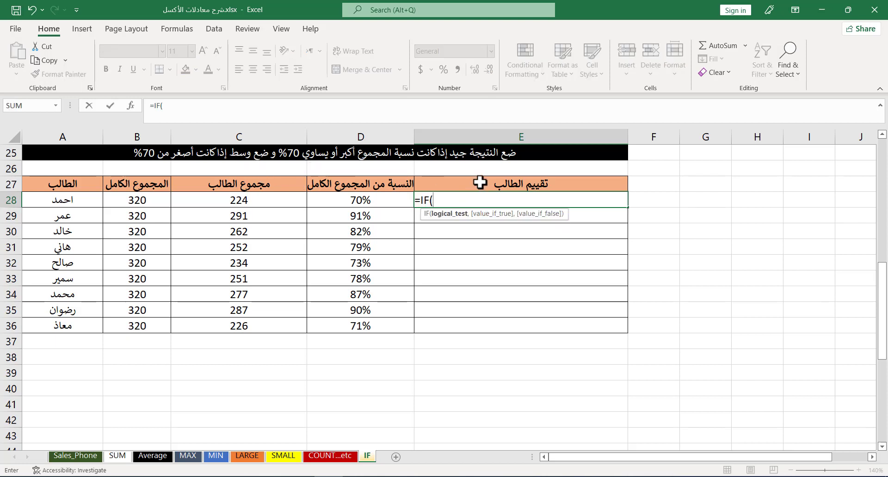
pyautogui.click(377, 199)
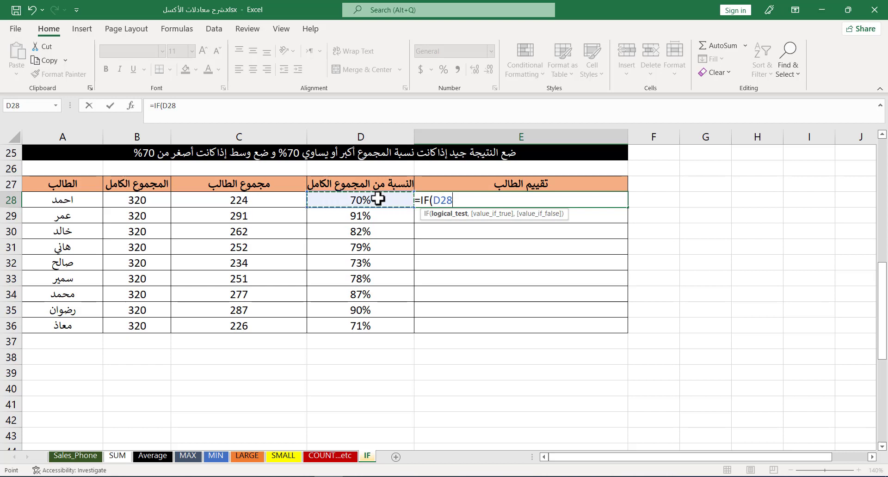
pyautogui.write('>=70%')
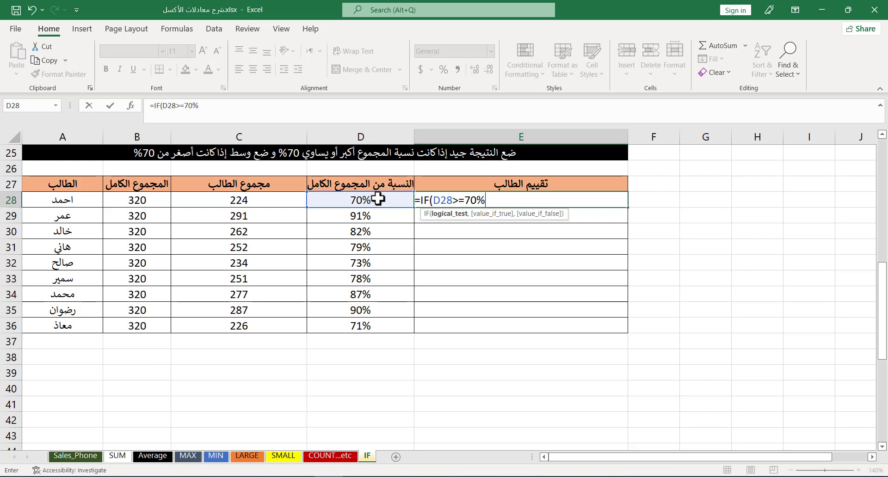
pyautogui.write(',"جيد')
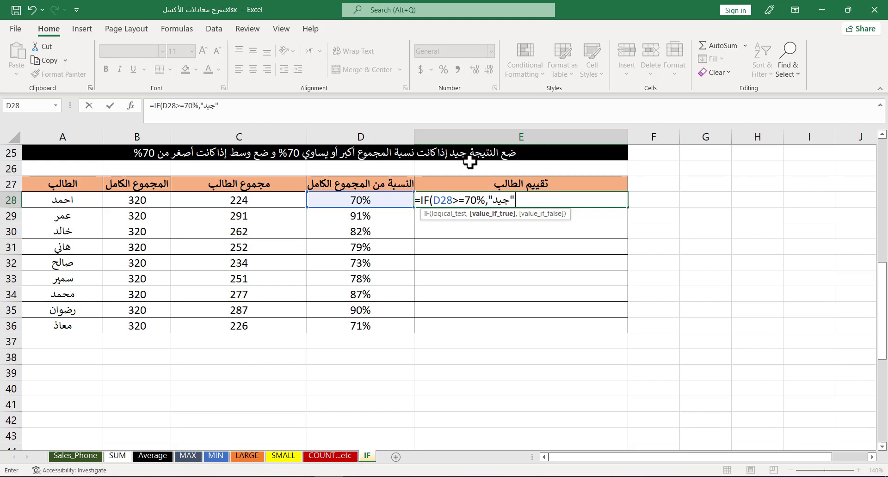
pyautogui.write(',')
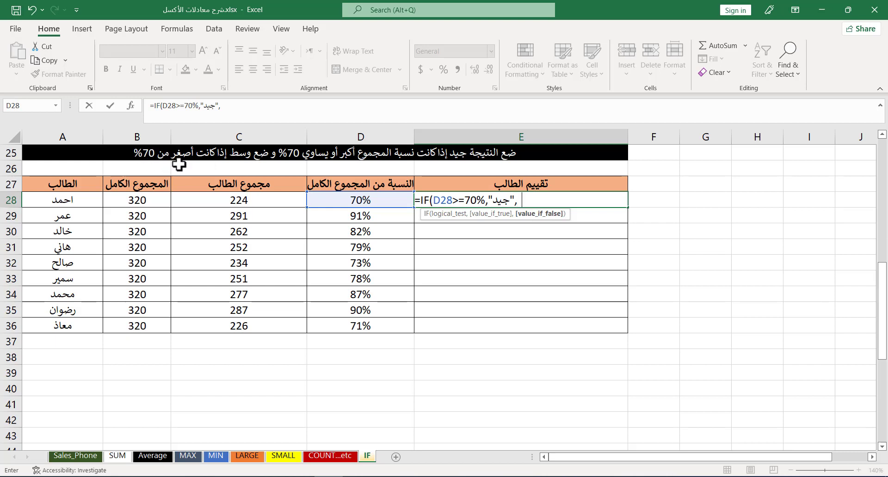
pyautogui.write('وسط")')
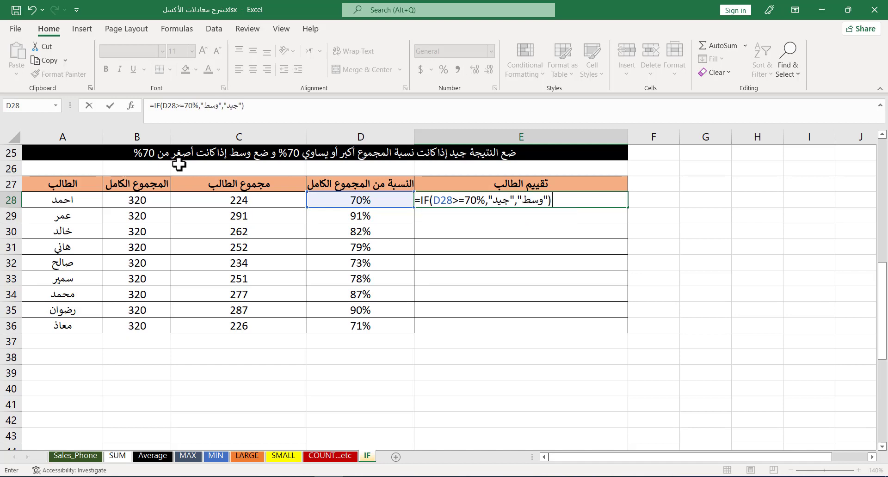
pyautogui.press('Return')
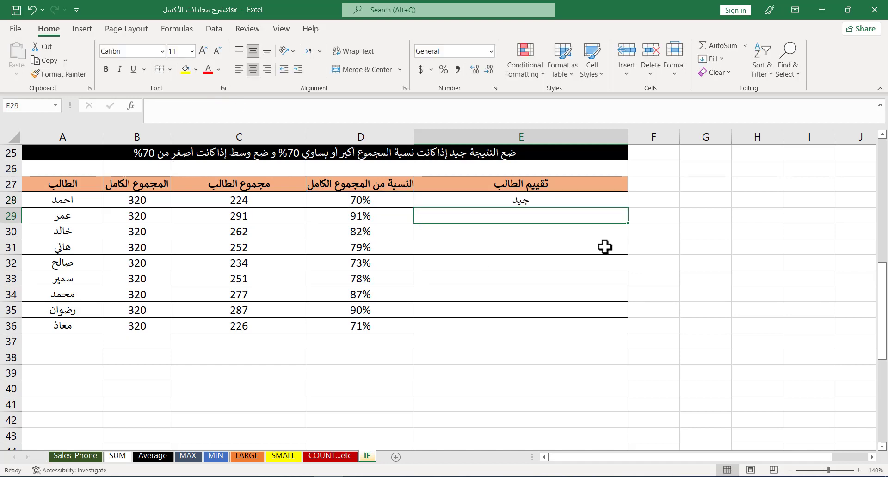
# Step: Fill the E28 formula down through E36
pyautogui.click(626, 200)
pyautogui.moveTo(627, 207); pyautogui.dragTo(630, 330)
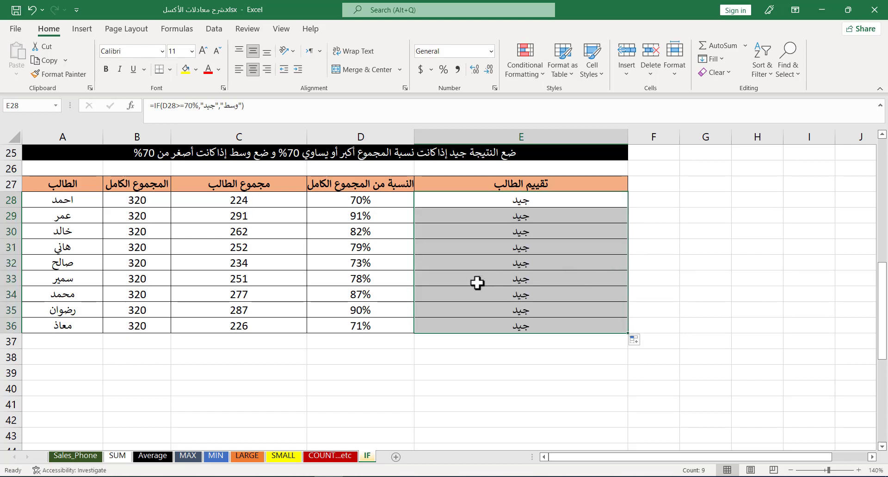
# Step: Replace D31's percentage with 50% to test the rating formula
pyautogui.click(346, 248)
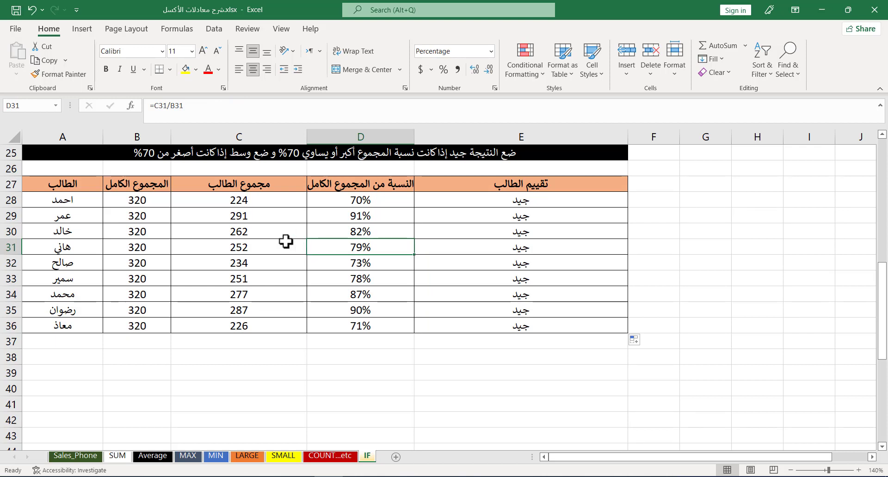
pyautogui.write('50')
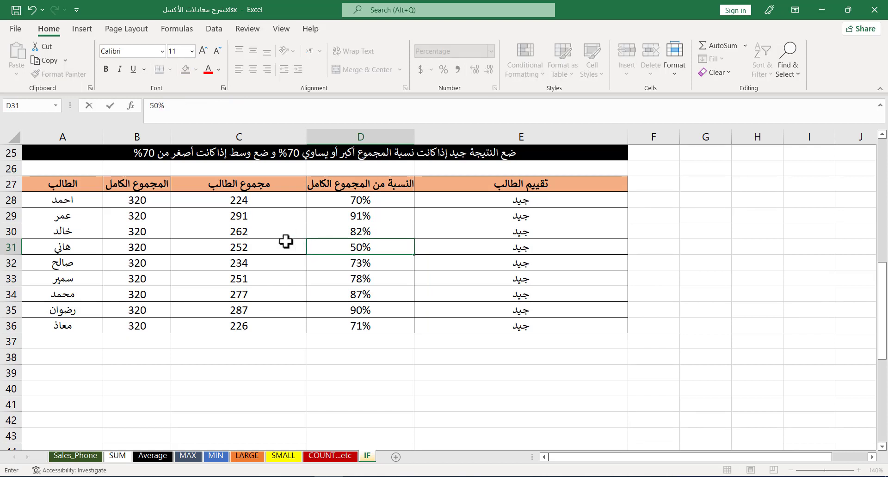
pyautogui.press('Return')
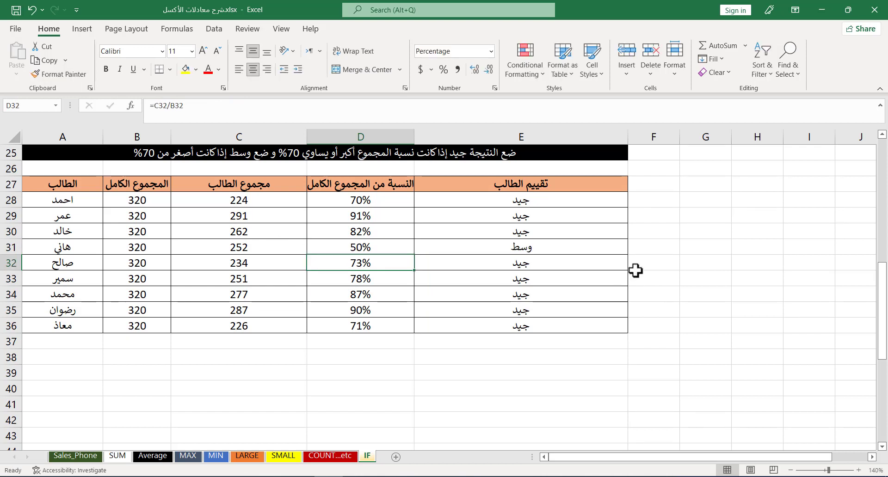
pyautogui.click(374, 249)
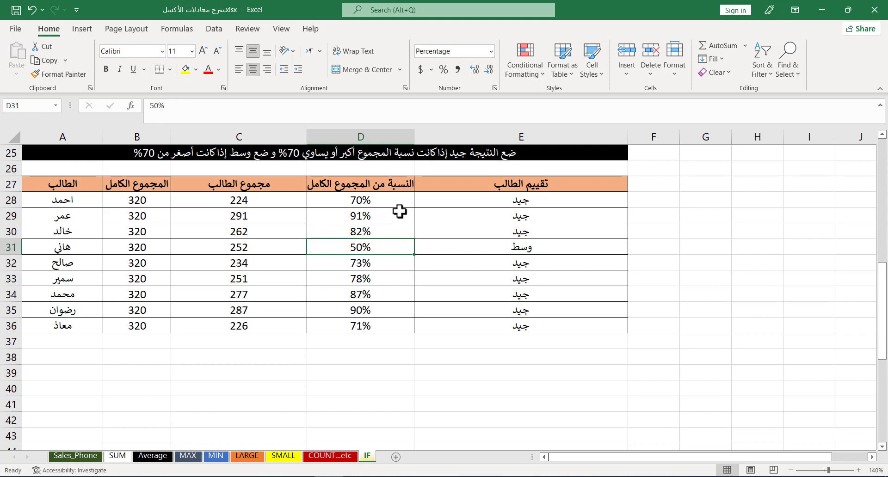
pyautogui.click(489, 201)
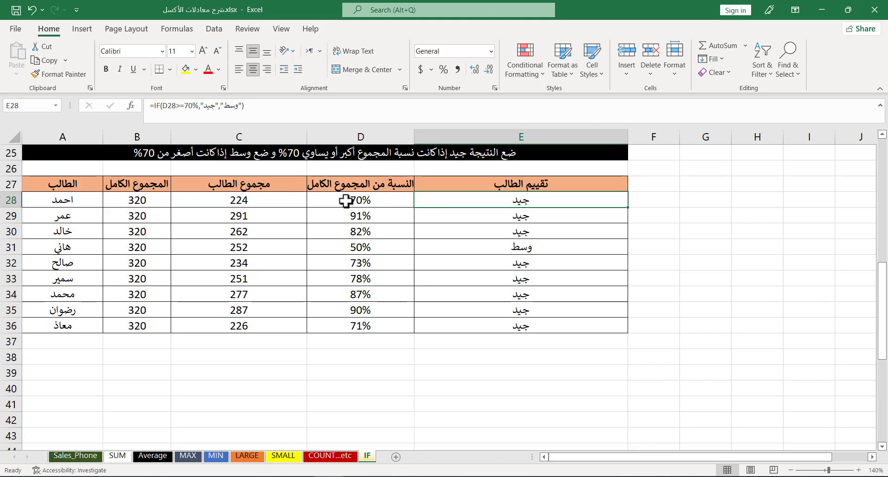
# Step: Examine the third table of employees, work types, salaries and the raise rates beside it
pyautogui.scroll(-6, 342, 216)
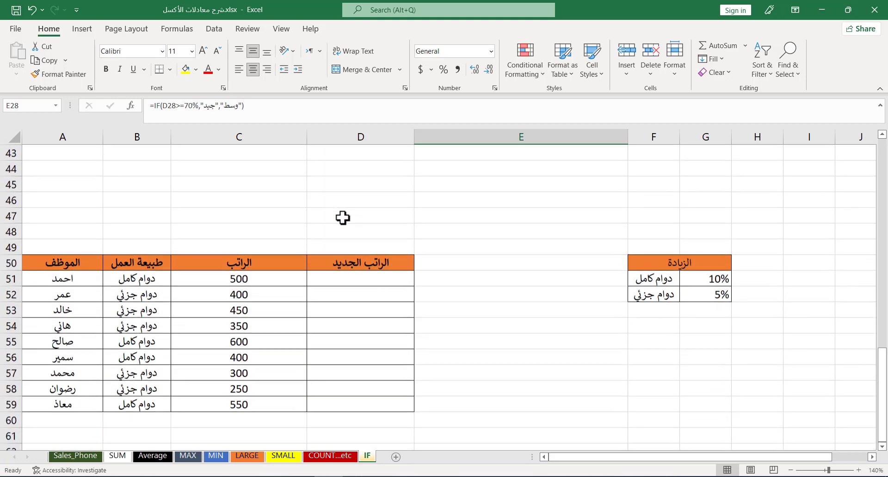
pyautogui.scroll(-2, 342, 218)
pyautogui.click(345, 185)
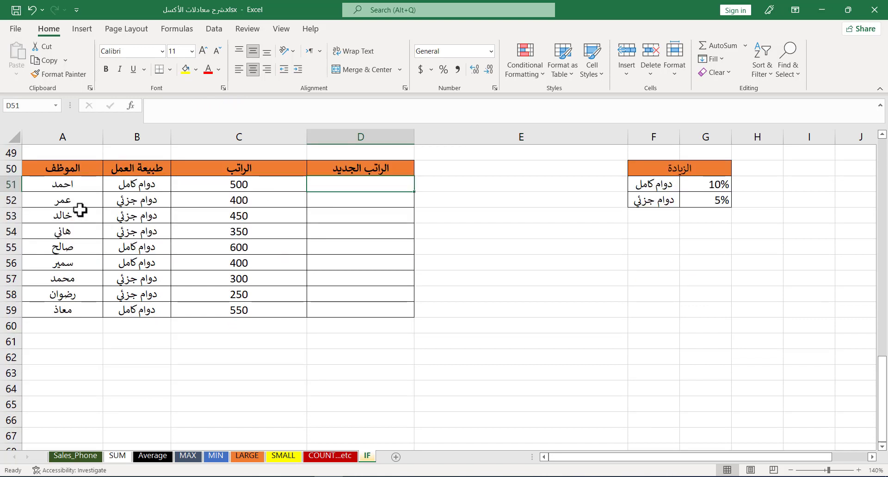
pyautogui.moveTo(78, 184); pyautogui.dragTo(146, 258)
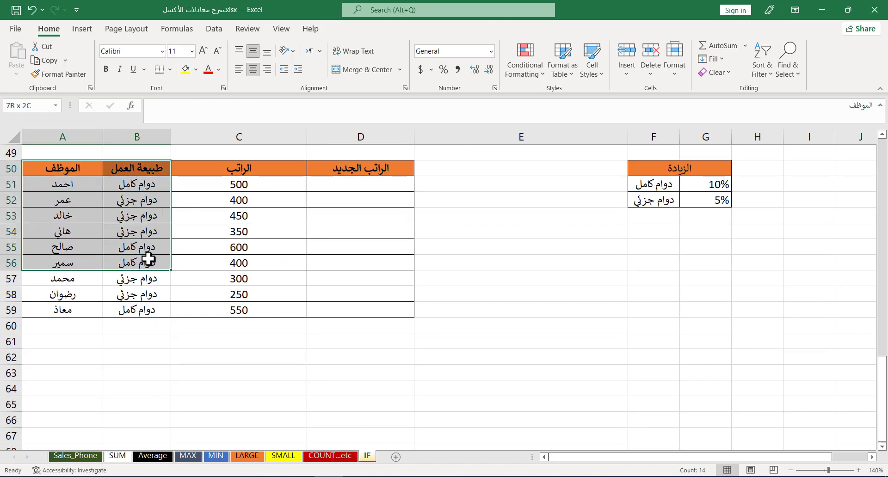
pyautogui.click(130, 184)
pyautogui.click(226, 184)
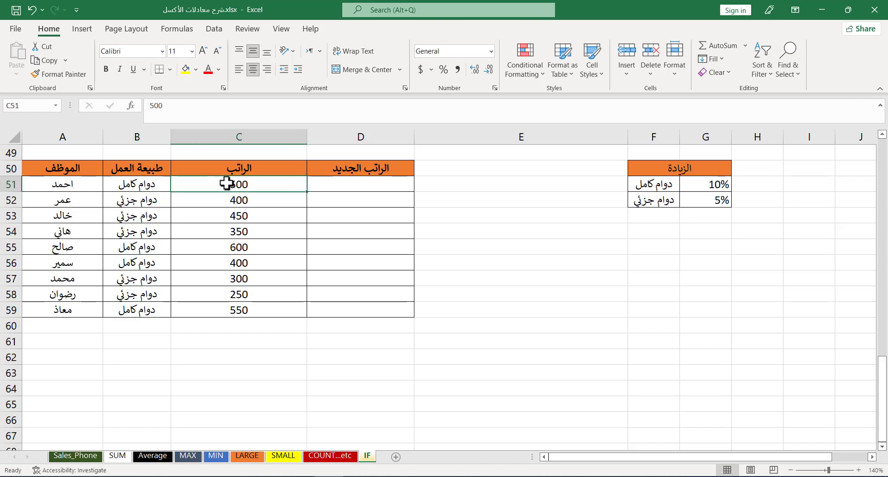
# Step: Check the salary, work type and raise-rate cells for full-time and part-time employees
pyautogui.click(383, 185)
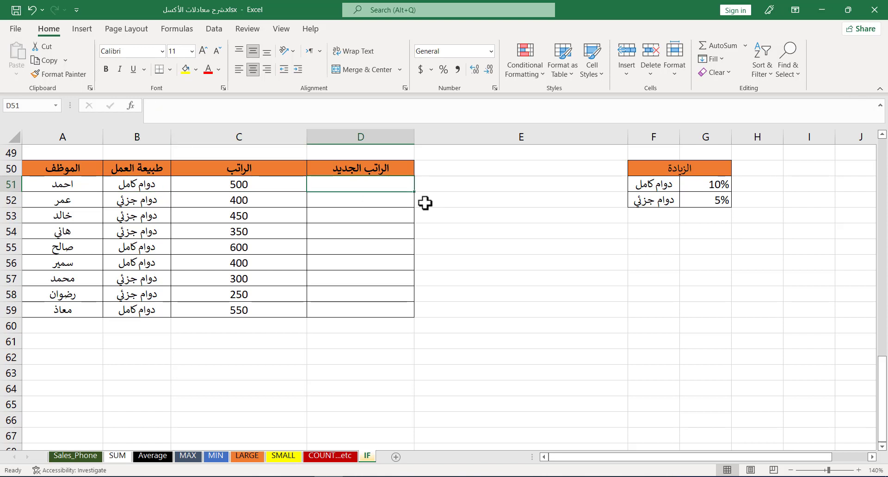
pyautogui.click(660, 186)
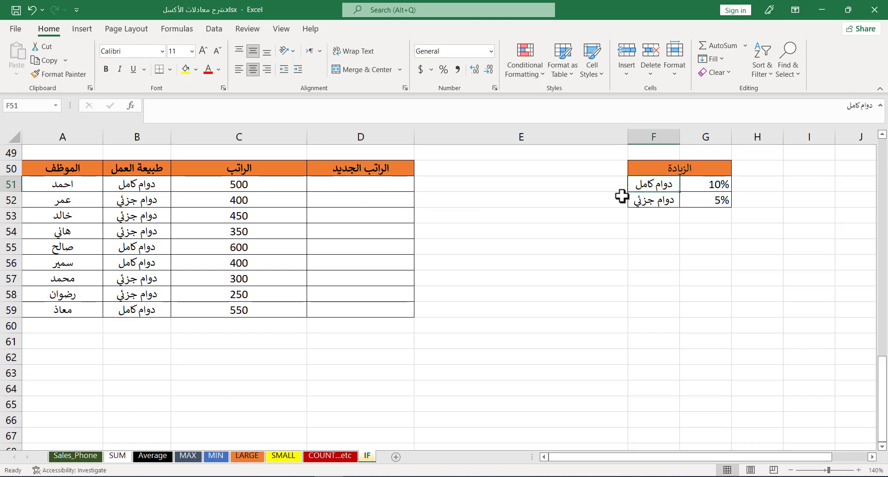
pyautogui.click(691, 185)
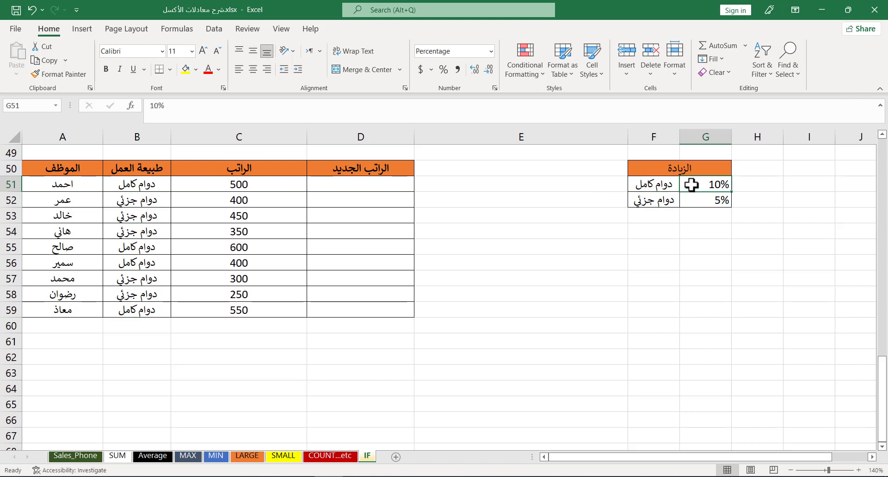
pyautogui.click(232, 184)
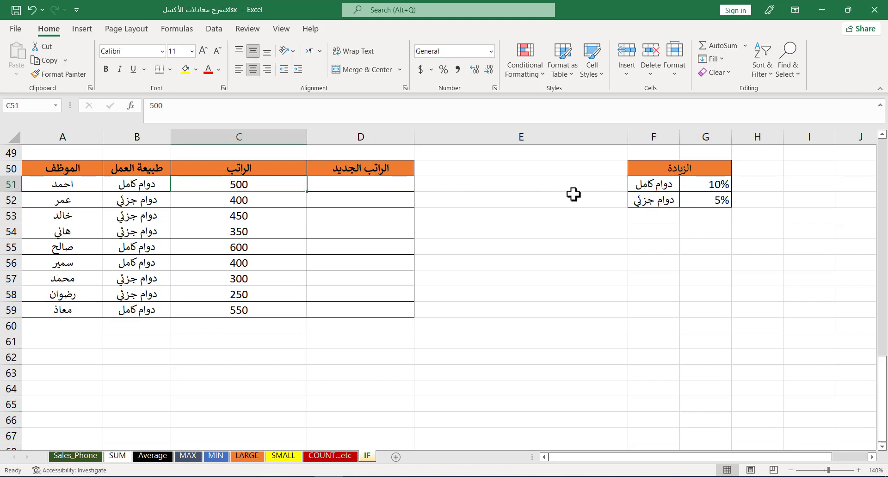
pyautogui.click(650, 202)
pyautogui.click(702, 204)
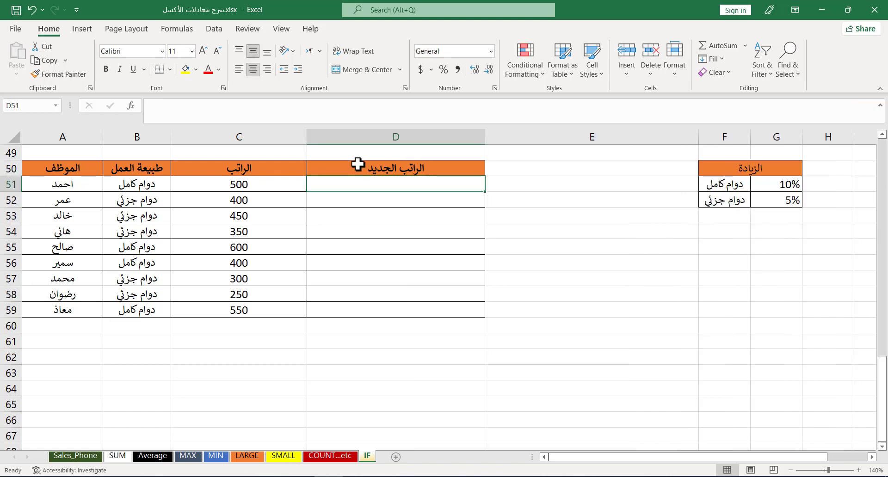
# Step: In D51, enter =IF(B51="دوام كامل",C51*10%+C51,C51*5%+C51) to compute the new salary
pyautogui.write('=')
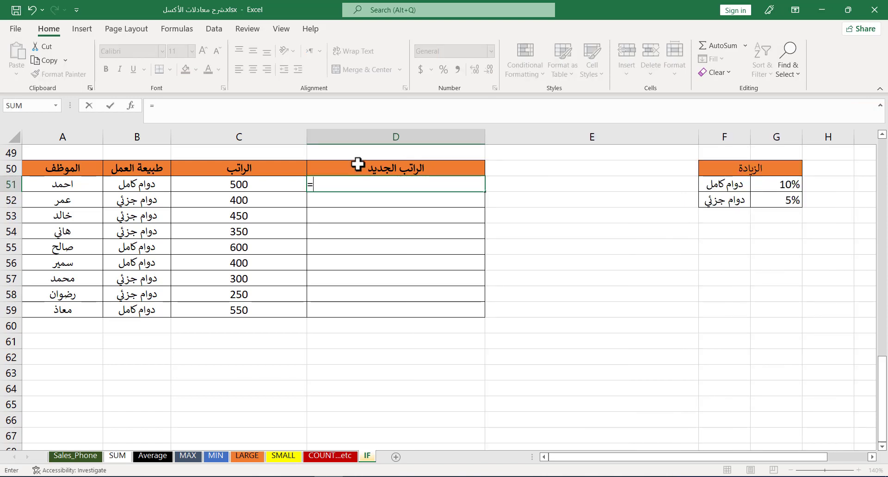
pyautogui.write('if')
pyautogui.press('Tab')
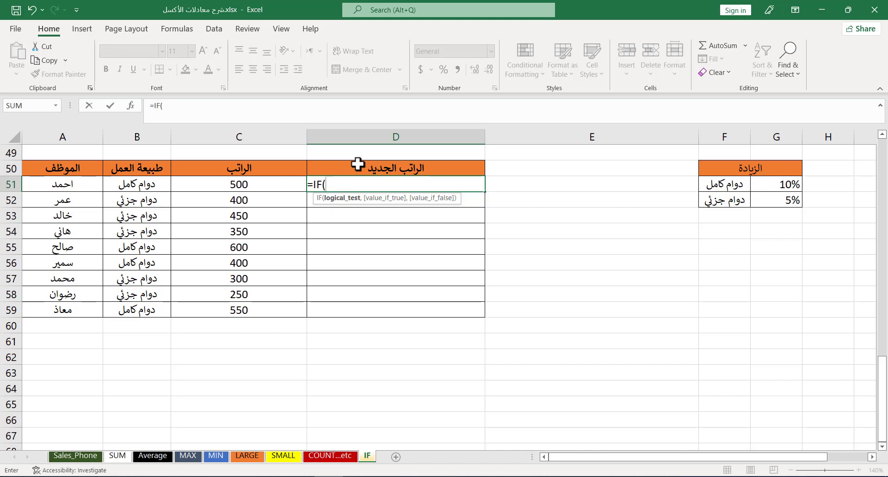
pyautogui.click(139, 185)
pyautogui.write('=')
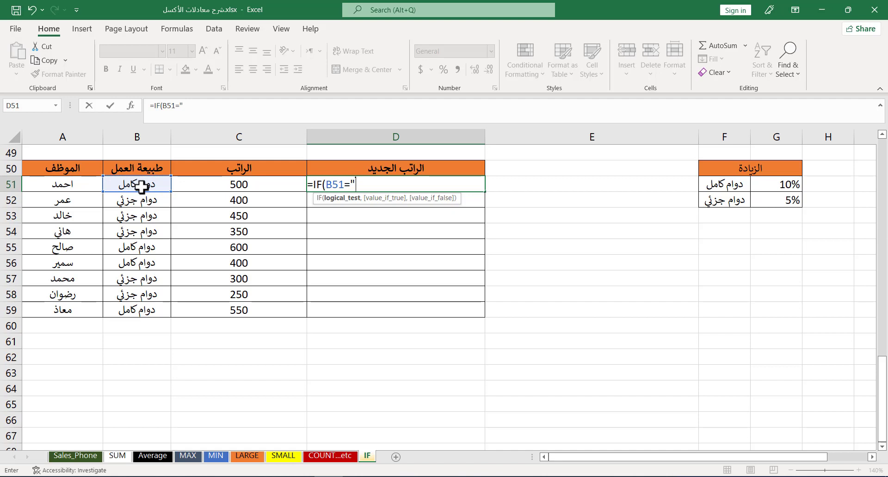
pyautogui.write('"دوام كامل",')
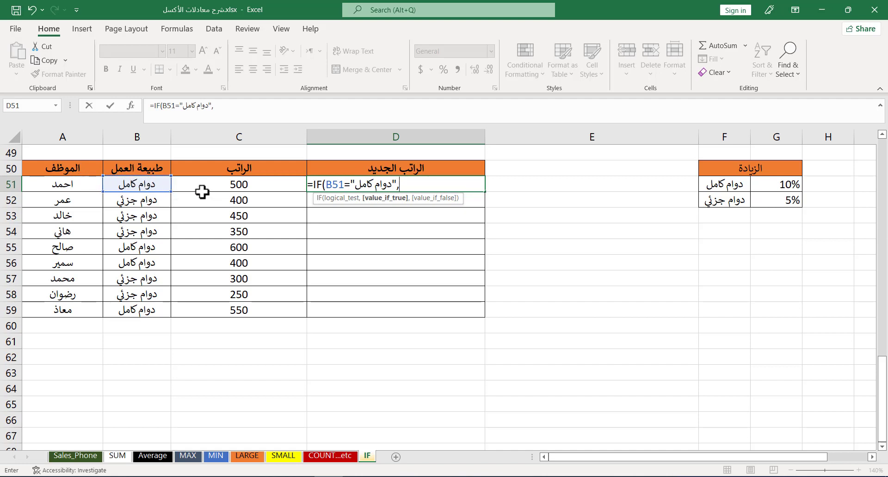
pyautogui.click(236, 184)
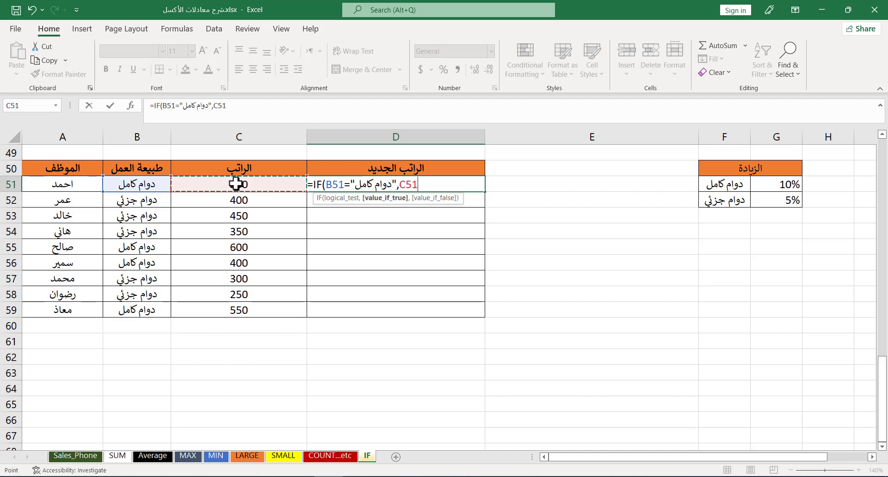
pyautogui.write('*10%+')
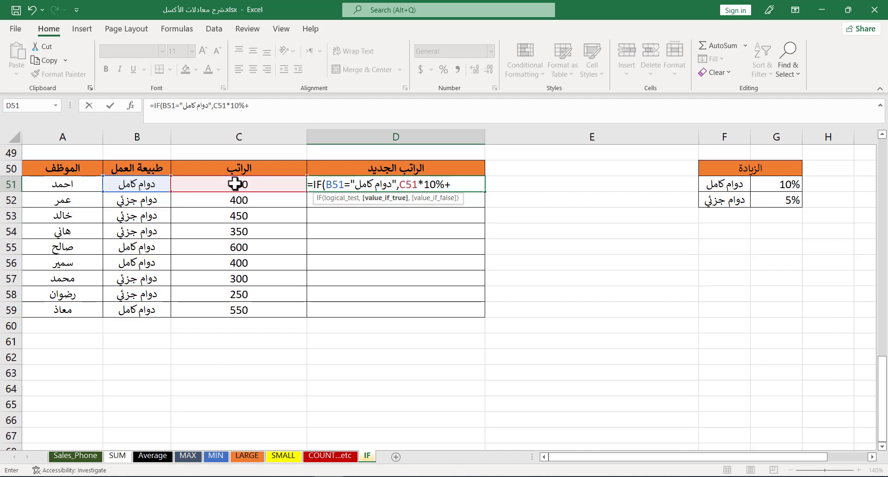
pyautogui.click(235, 184)
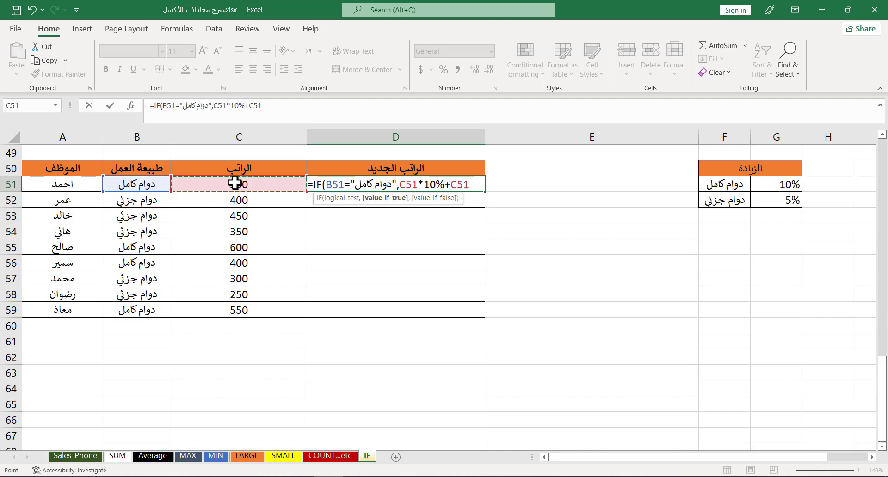
pyautogui.write(',')
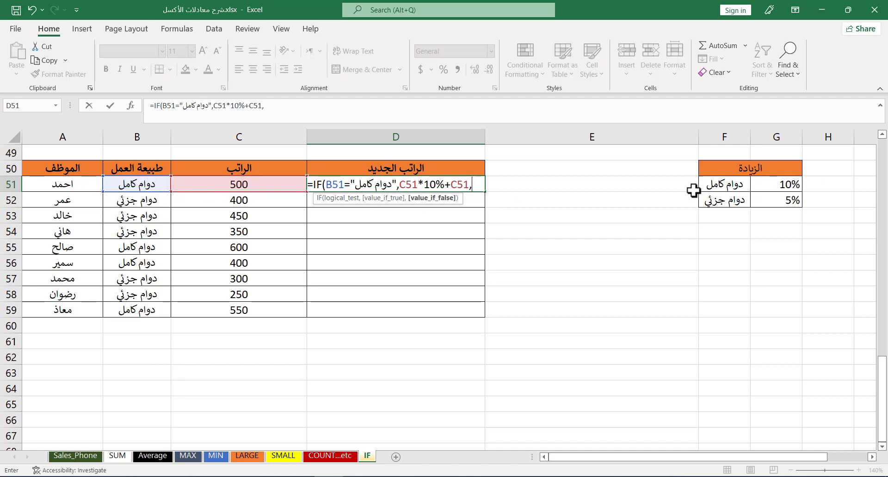
pyautogui.click(259, 183)
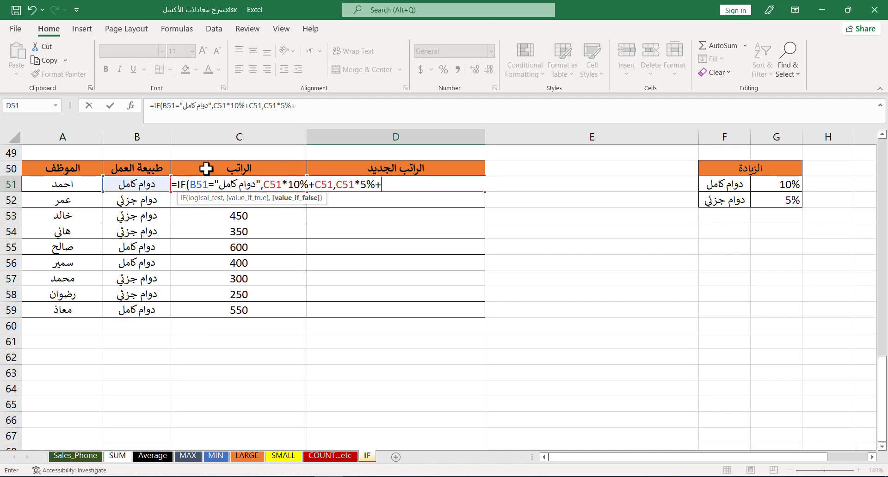
pyautogui.press('Left')
pyautogui.write(')')
pyautogui.press('Return')
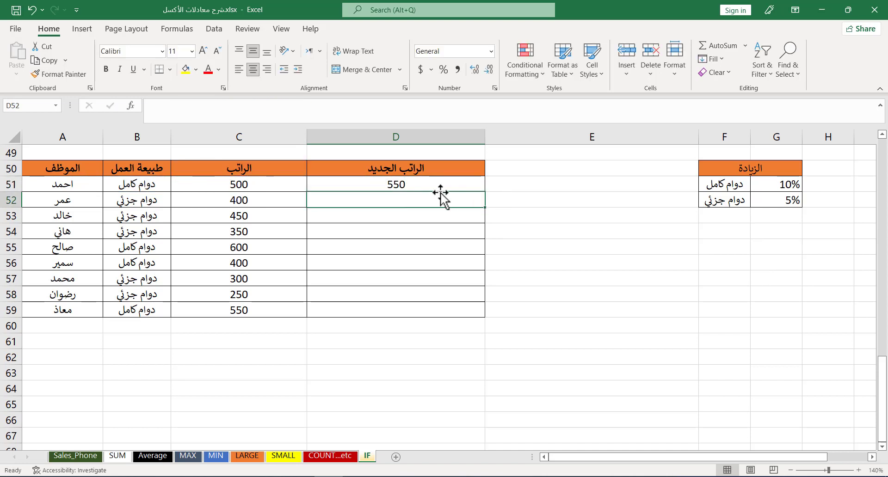
# Step: Fill the D51 formula down through D59
pyautogui.click(455, 185)
pyautogui.doubleClick(484, 191)
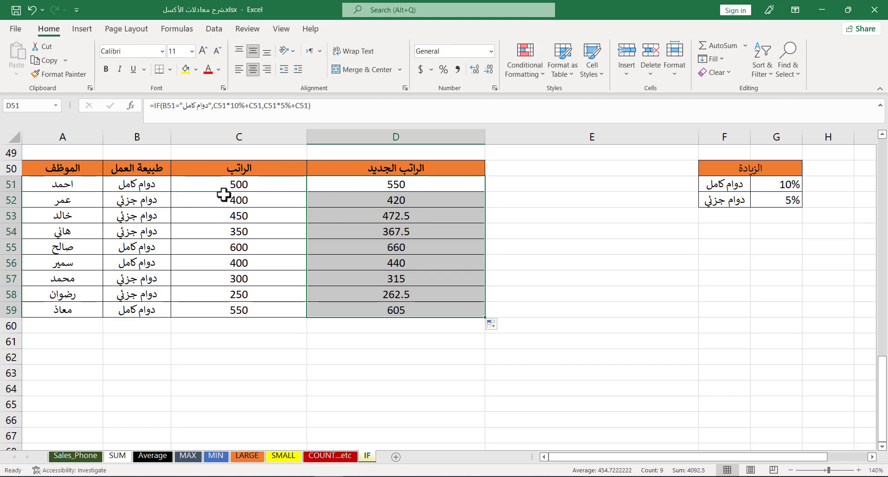
# Step: Inspect the work type and the new salary results in column D
pyautogui.click(146, 186)
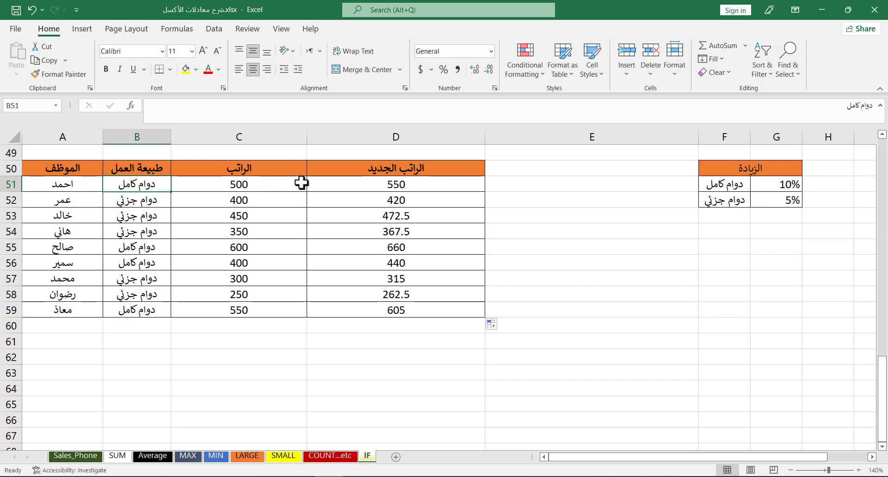
pyautogui.click(346, 181)
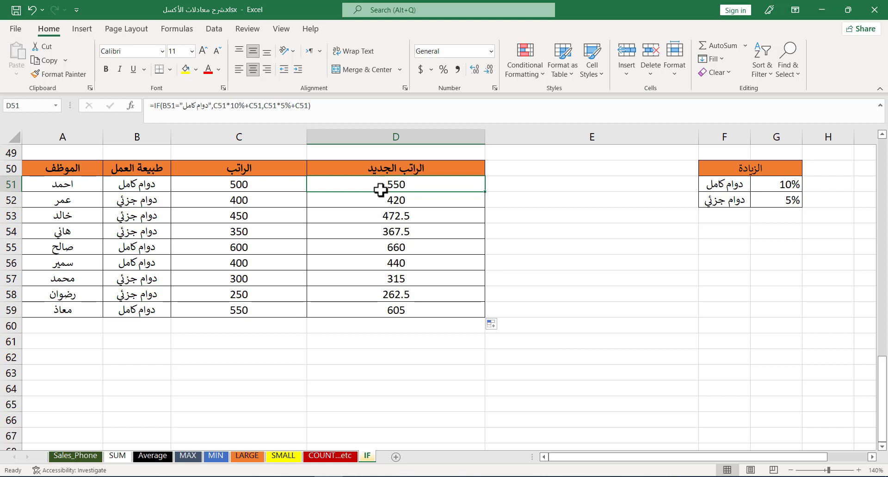
pyautogui.moveTo(383, 184); pyautogui.dragTo(381, 310)
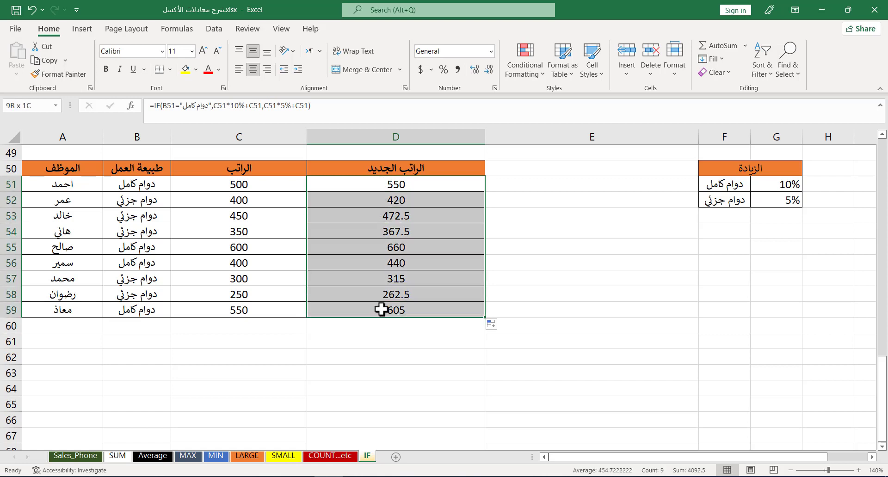
# Step: In E51, enter =IF(B51<>"دوام كامل",C51*5%+C51,C51*10%+C51) as the reversed-condition version
pyautogui.click(494, 181)
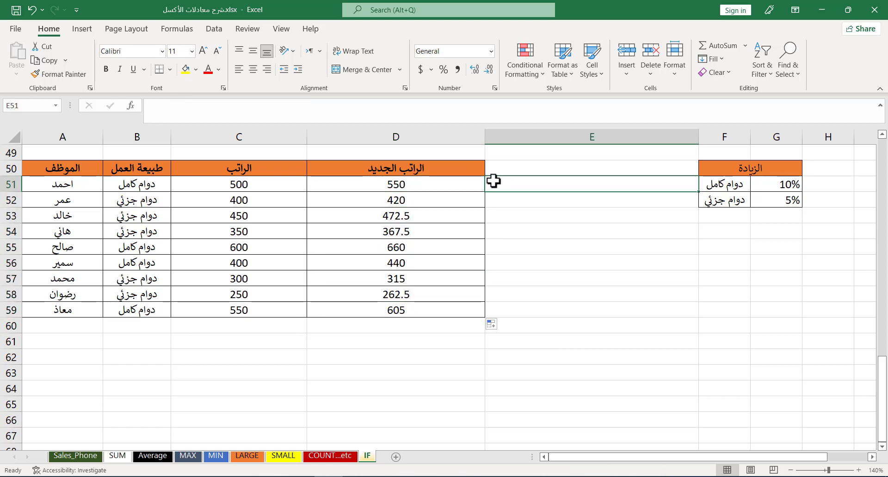
pyautogui.write('=if')
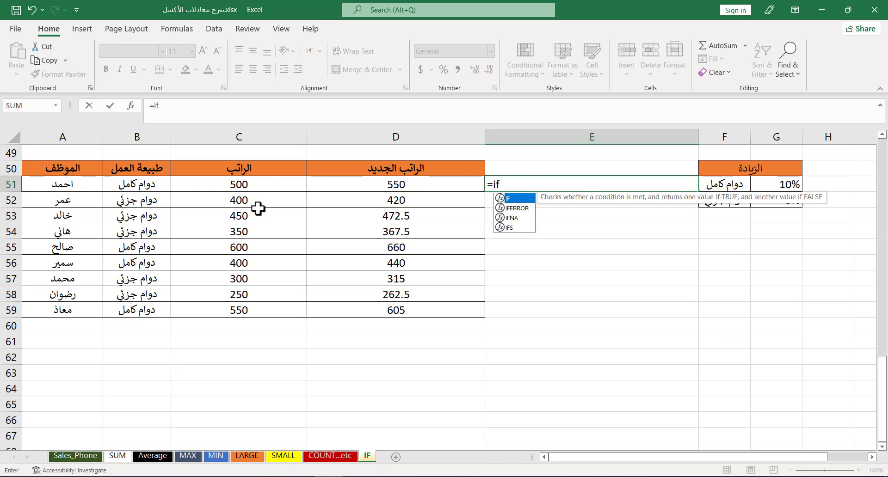
pyautogui.press('Tab')
pyautogui.click(137, 184)
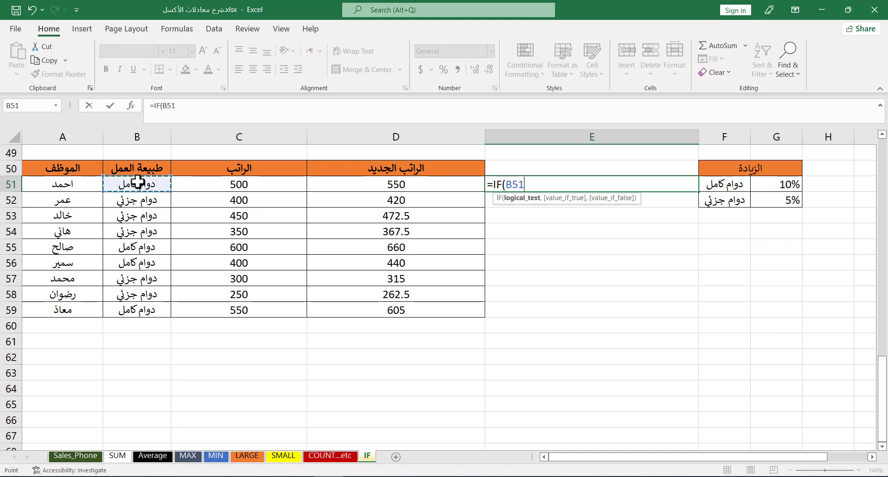
pyautogui.write('<>"د')
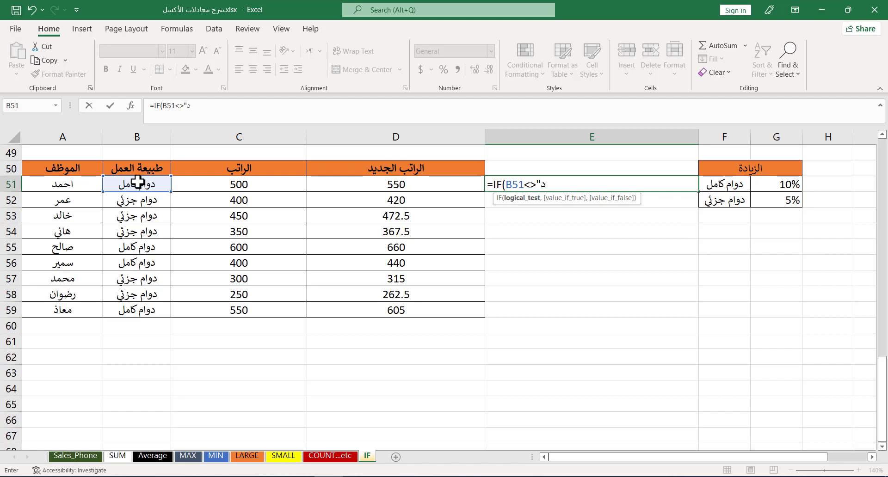
pyautogui.write('وام كامل",')
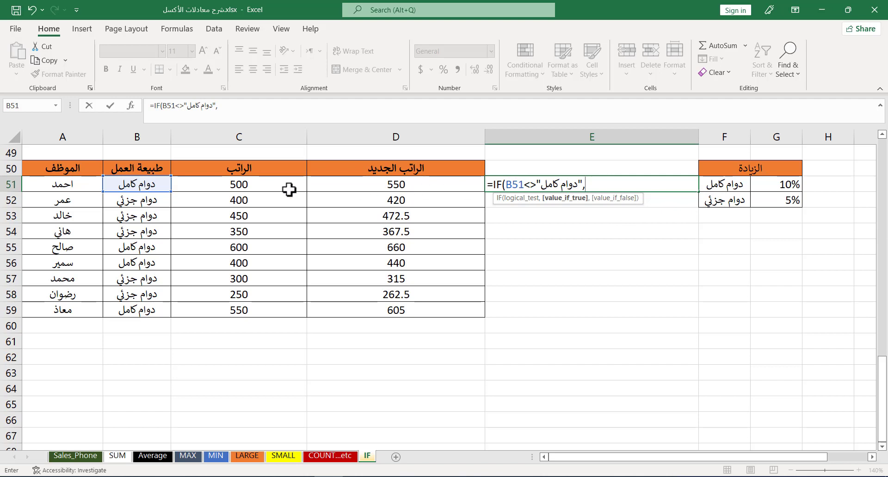
pyautogui.click(273, 183)
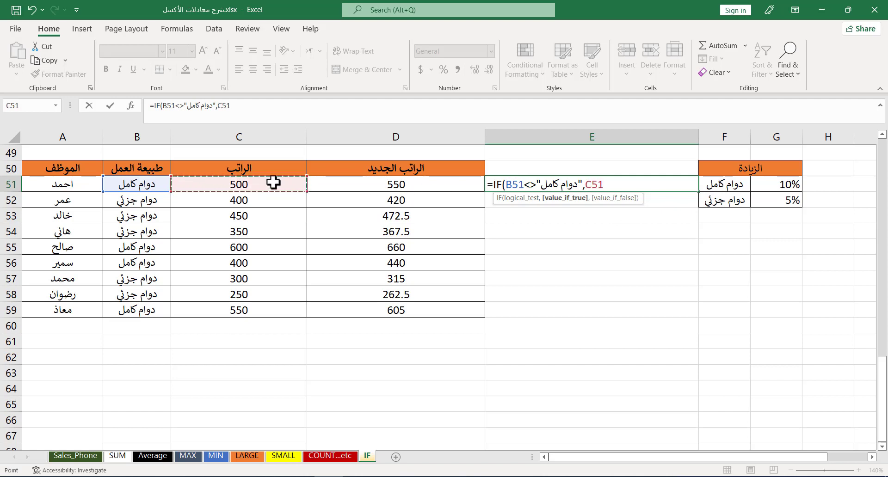
pyautogui.write('*')
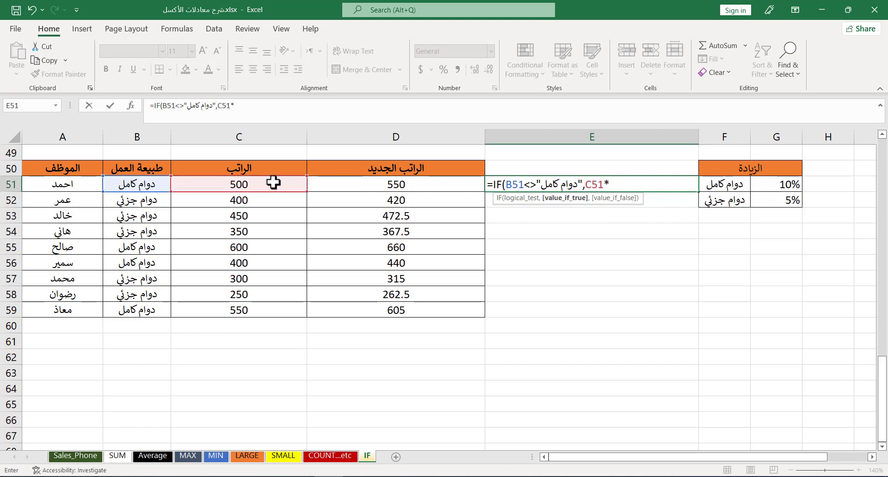
pyautogui.write('5%+')
pyautogui.click(273, 183)
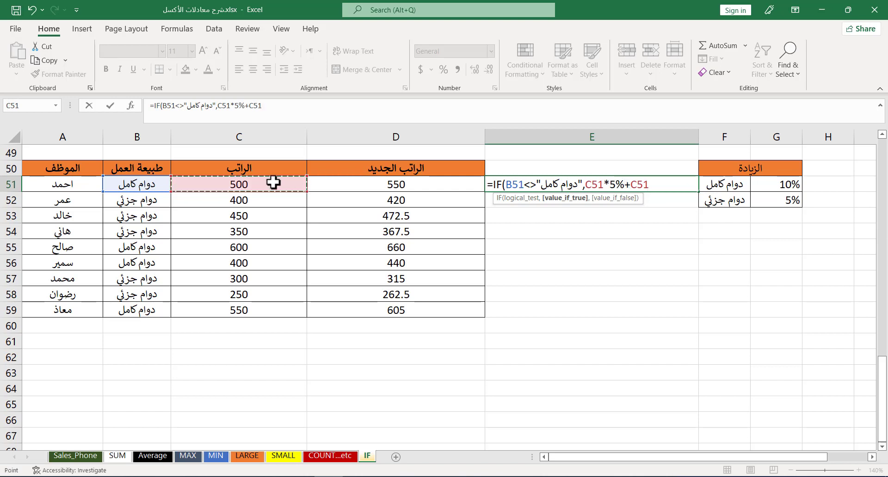
pyautogui.write(',')
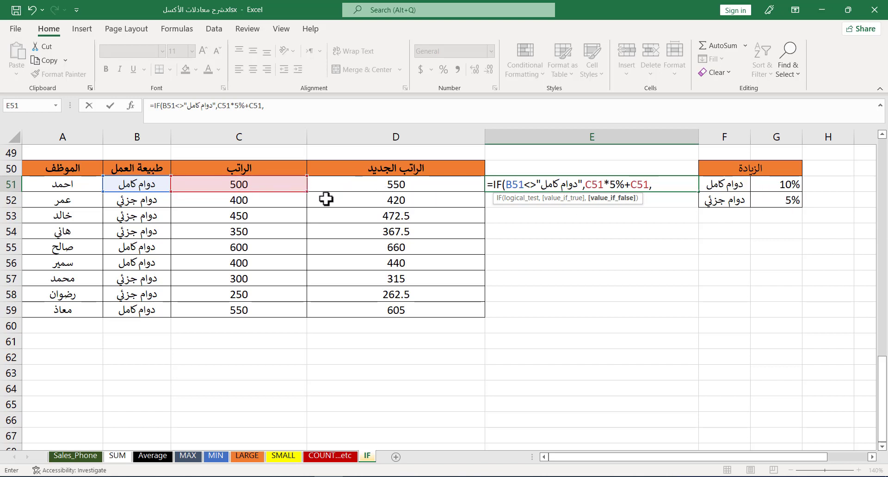
pyautogui.click(273, 184)
pyautogui.write('*')
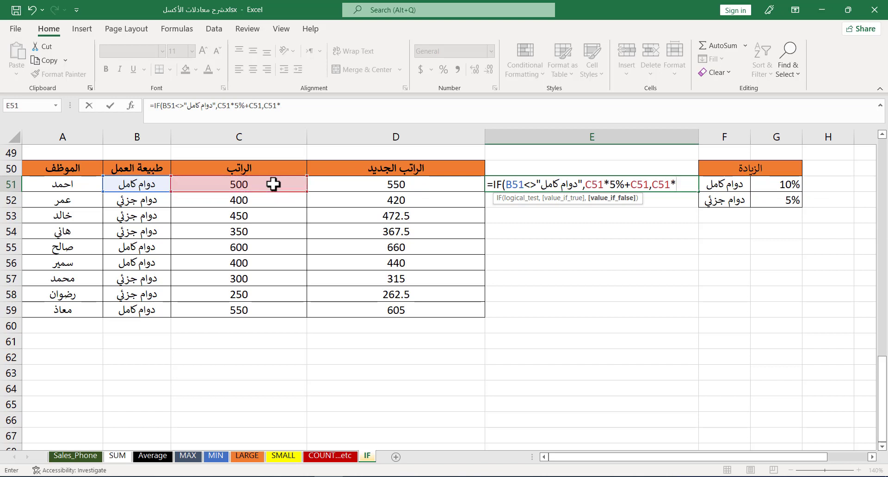
pyautogui.write('10%')
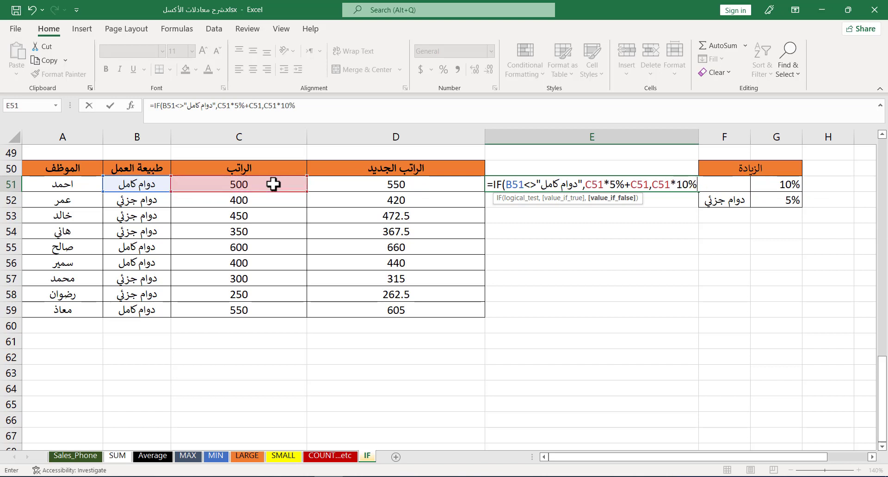
pyautogui.write('+')
pyautogui.click(273, 185)
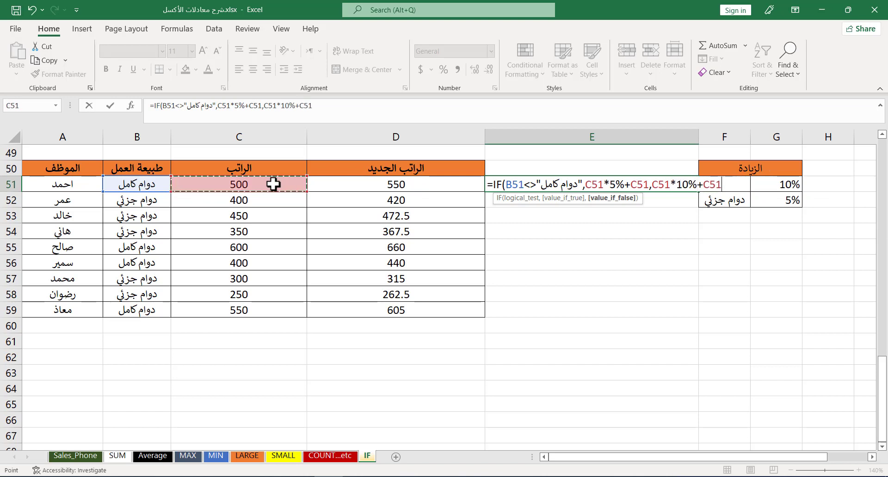
pyautogui.write(')')
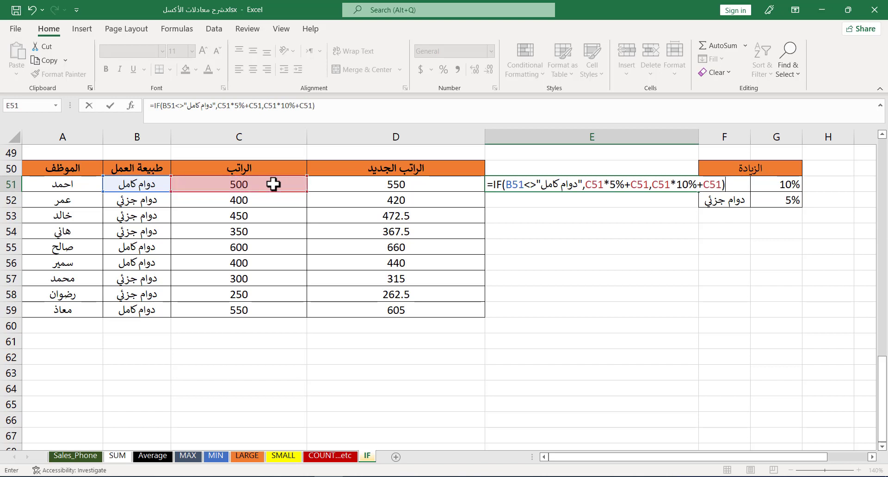
pyautogui.press('Return')
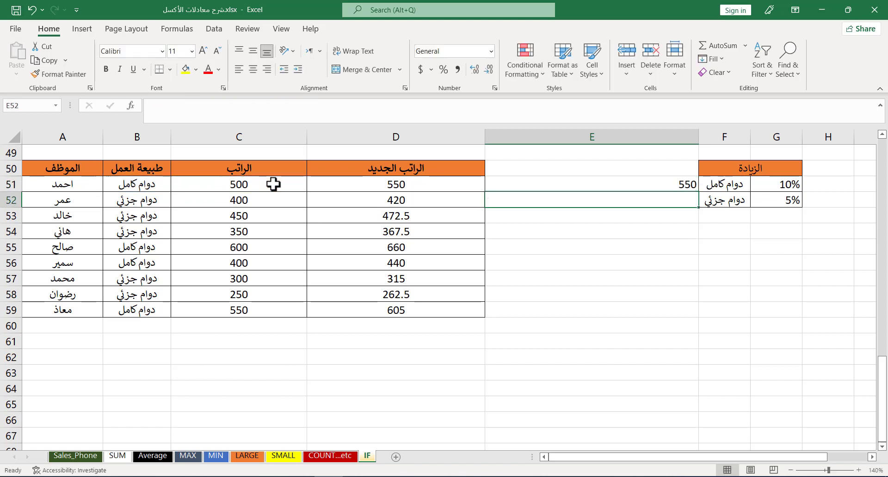
# Step: Fill the E51 formula down through E59
pyautogui.click(684, 185)
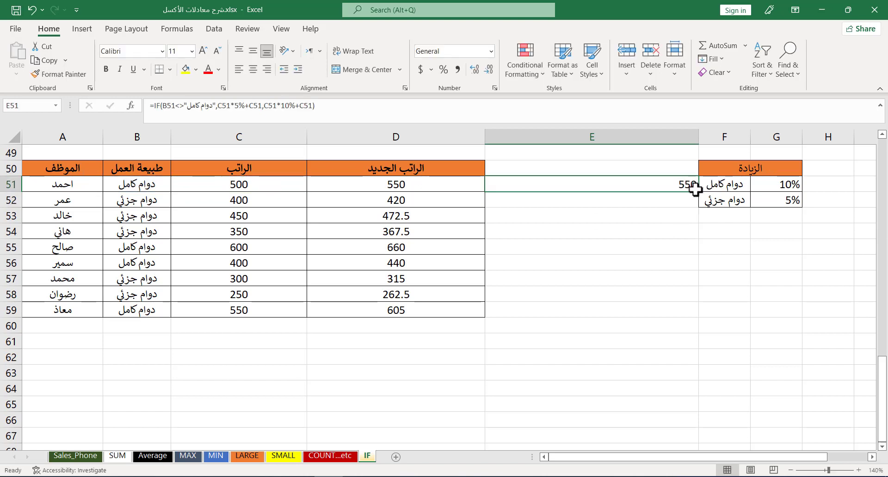
pyautogui.doubleClick(697, 192)
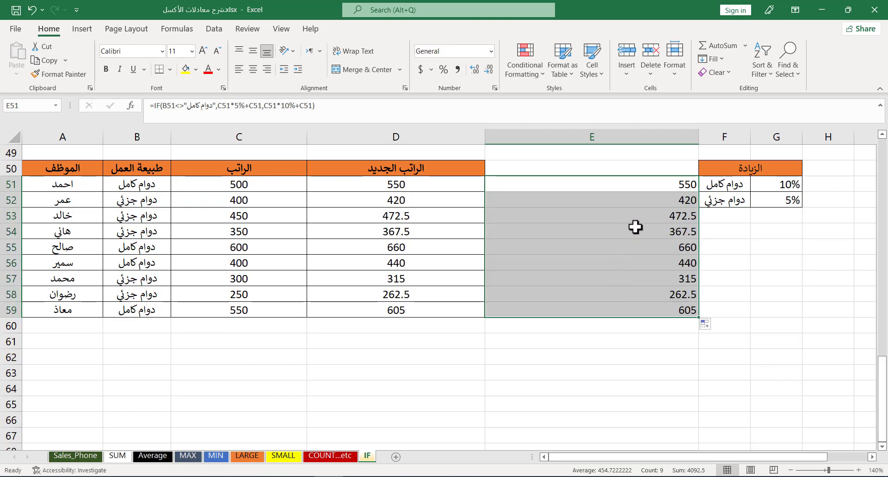
pyautogui.click(622, 185)
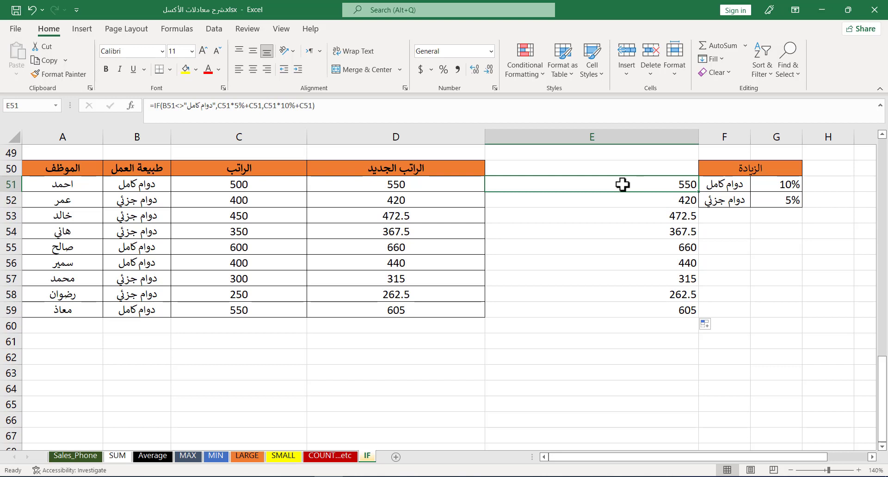